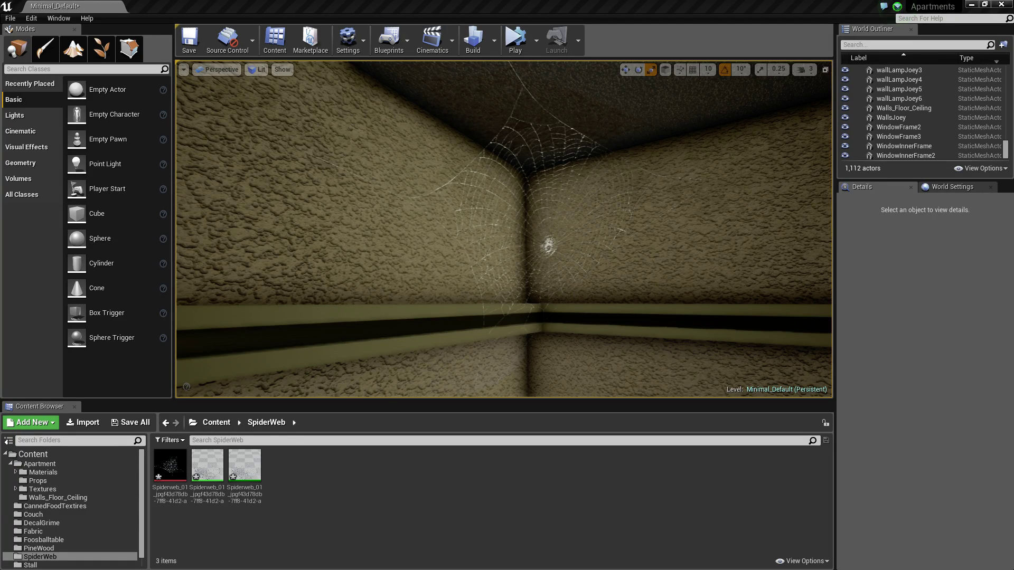
mouse_move(503, 229)
right_mouse_down()
mouse_move(551, 231)
mouse_move(493, 228)
mouse_move(516, 231)
mouse_move(503, 227)
right_mouse_up()
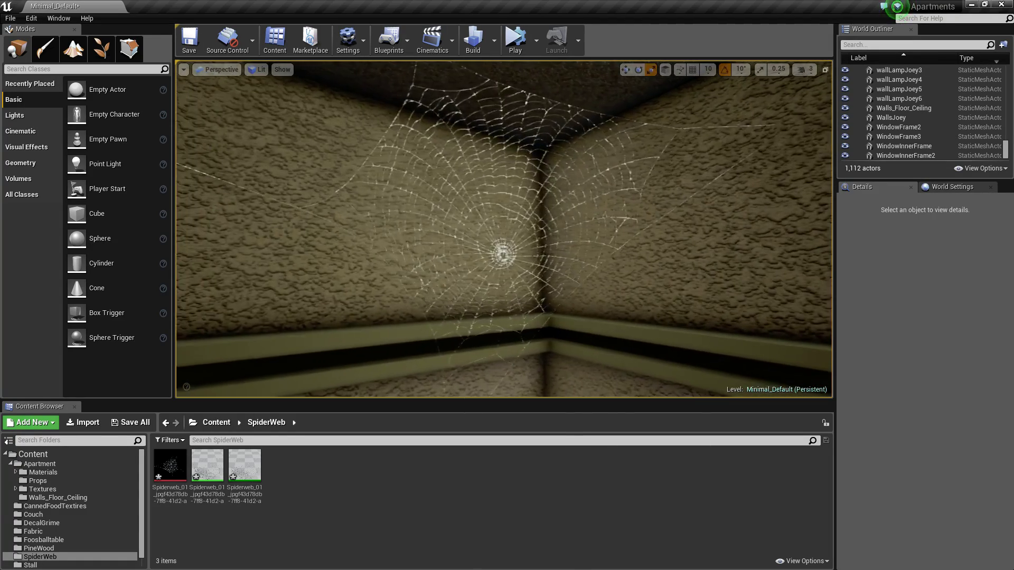
mouse_move(661, 230)
right_mouse_down()
mouse_move(659, 213)
mouse_move(662, 230)
right_mouse_up()
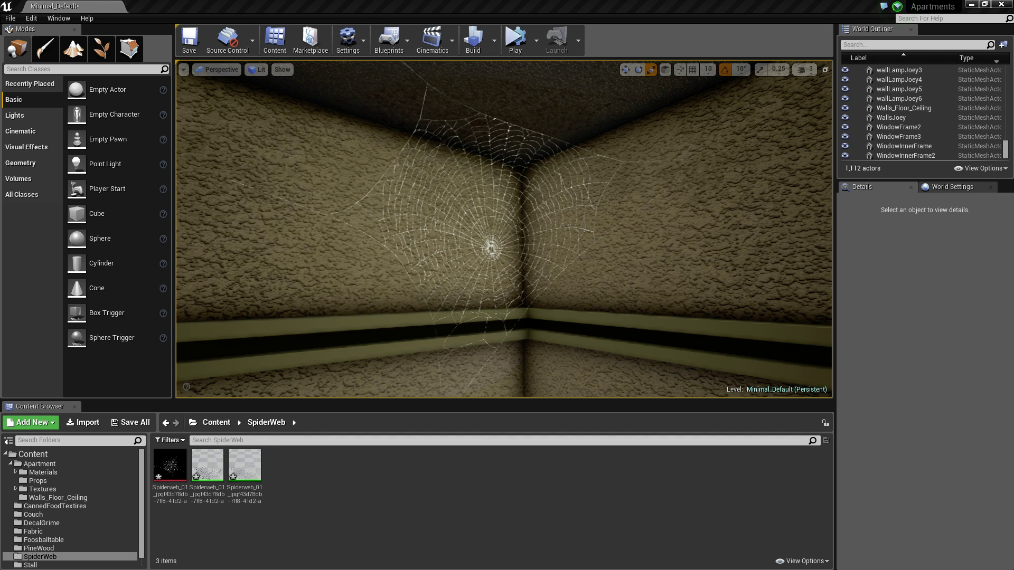
- Switch to the browser and examine the spider web texture image results, comparing the black-background web images from turbosquid and stockarch
key("alt+Tab")
right_click(335, 305)
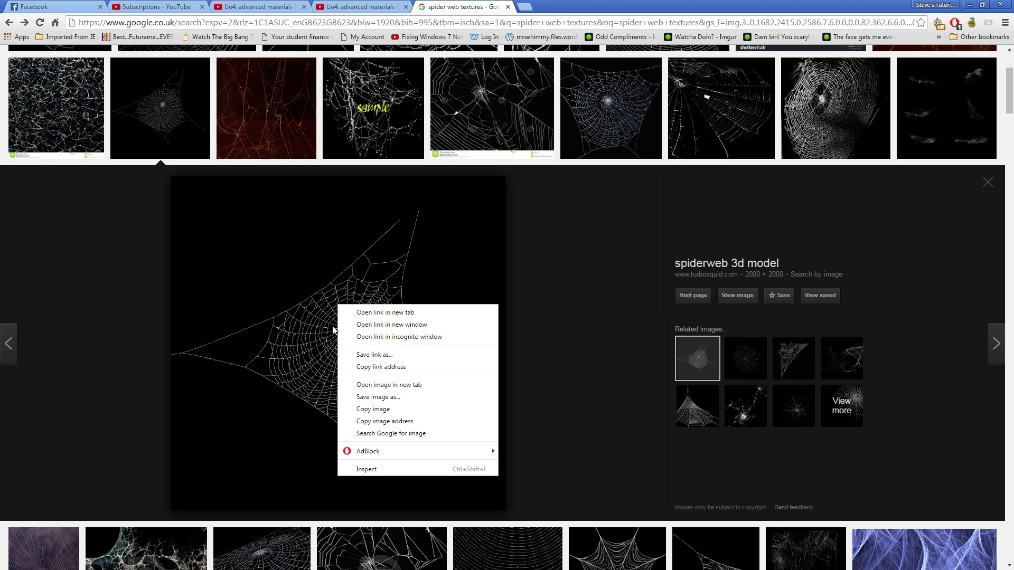
left_click(537, 252)
scroll(571, 331, "up", 1)
scroll(573, 334, "up", 3)
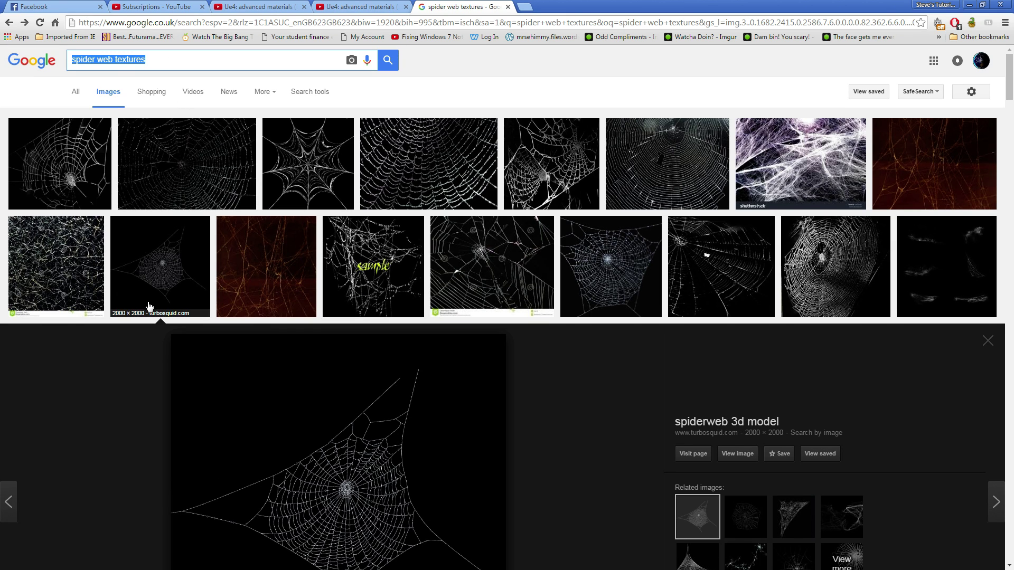
scroll(389, 403, "down", 4)
scroll(224, 258, "up", 4)
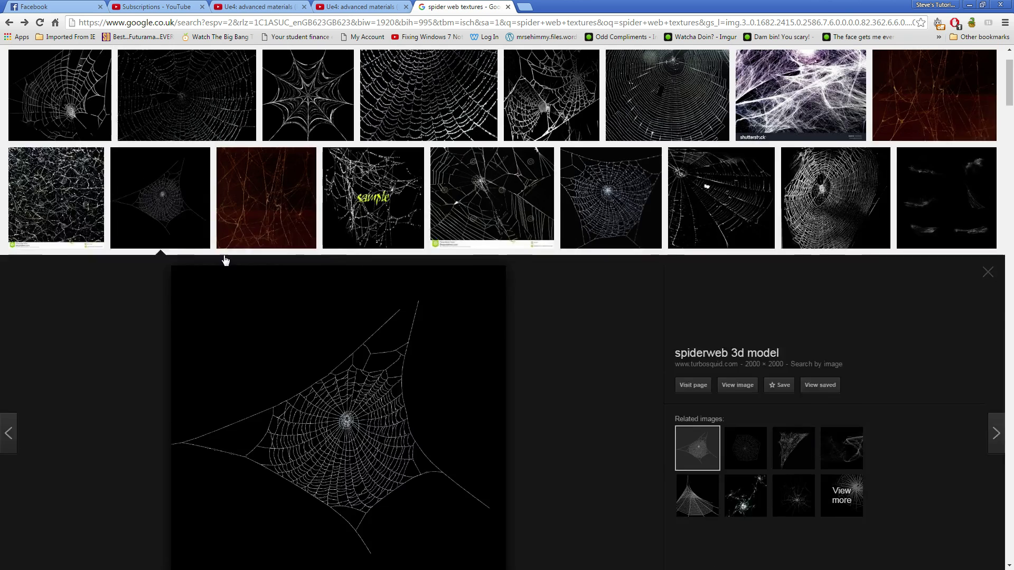
left_click(175, 249)
left_click(175, 248)
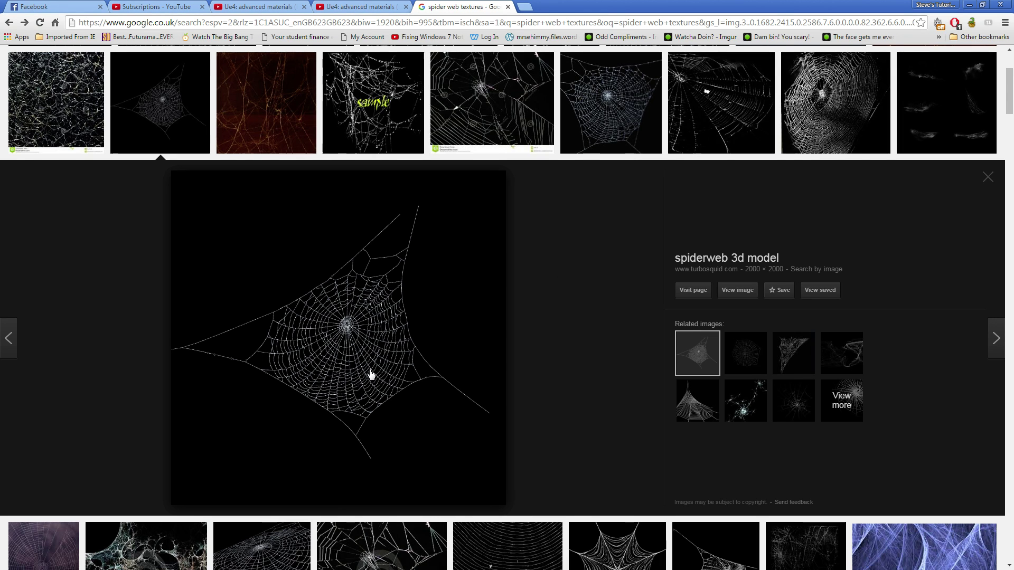
scroll(371, 357, "up", 3)
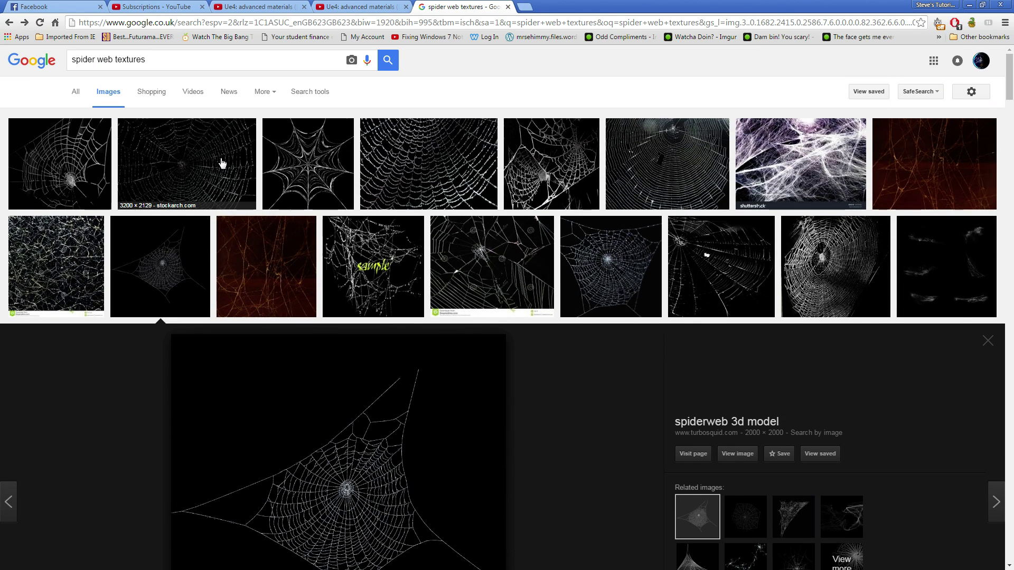
scroll(403, 421, "down", 2)
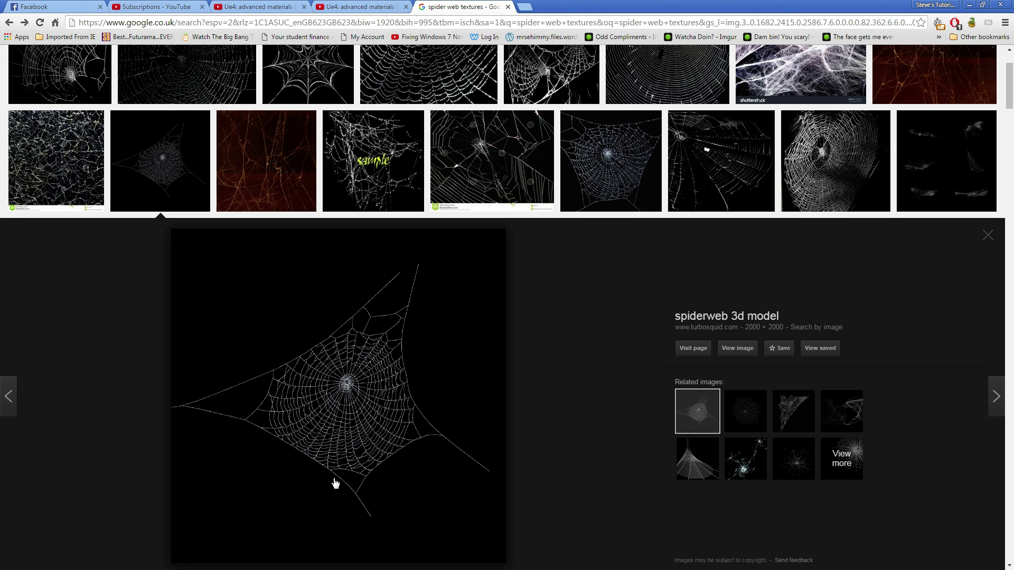
scroll(211, 290, "up", 2)
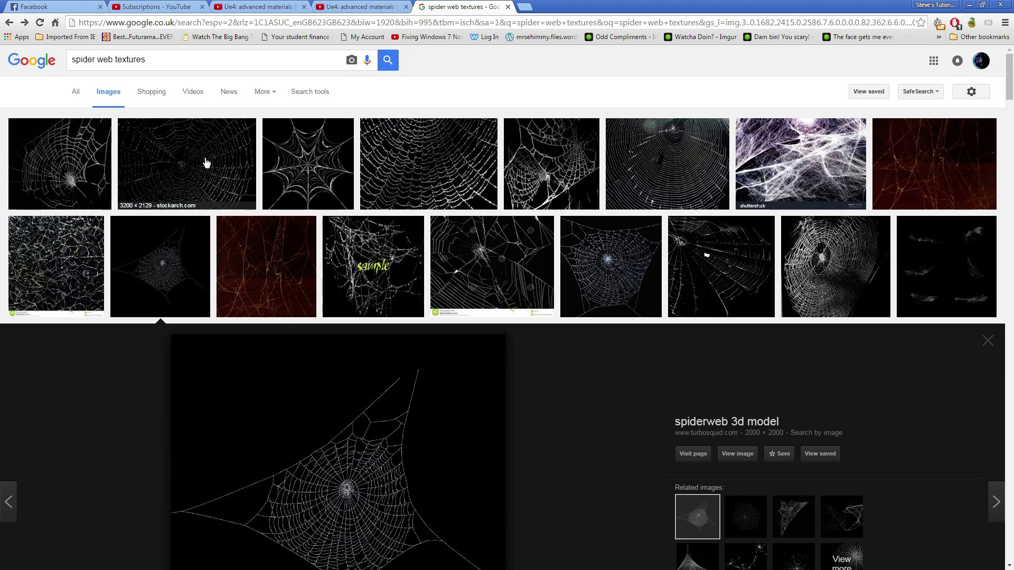
left_click(206, 162)
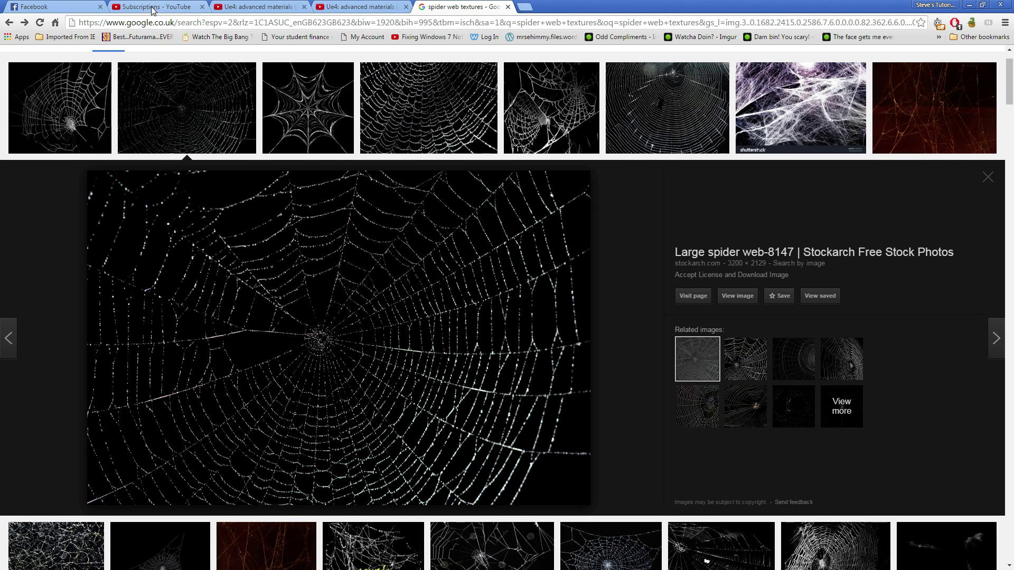
scroll(240, 239, "down", 3)
left_click(163, 377)
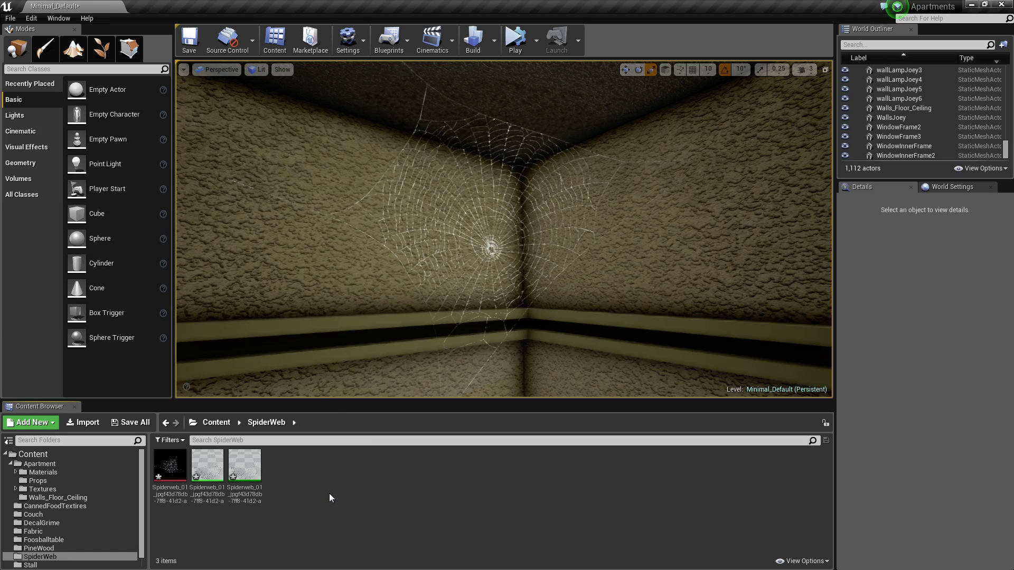
- In Unreal Editor, create a new material named Web in the SpiderWeb content folder
right_click(329, 492)
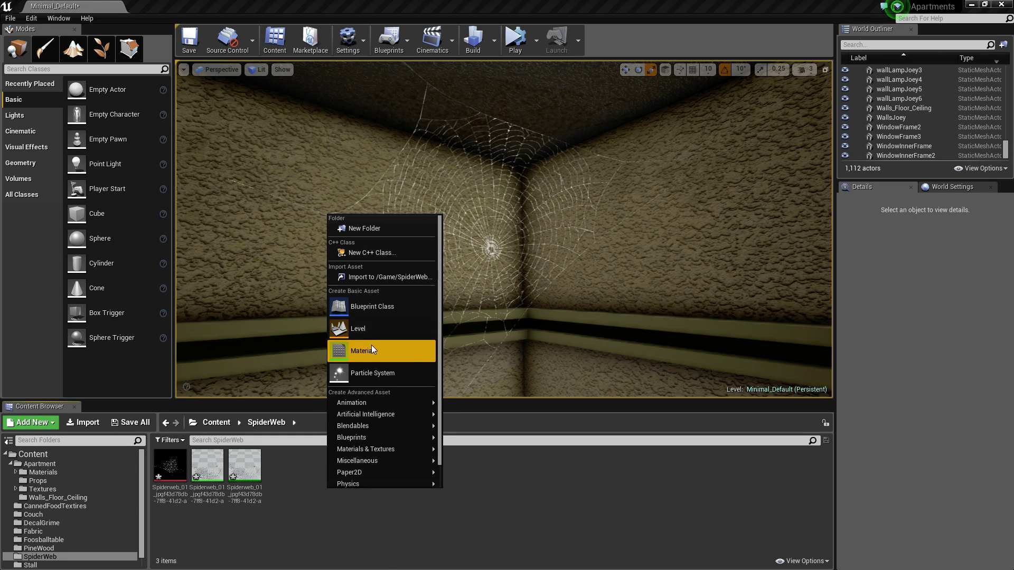
left_click(372, 346)
type("Web")
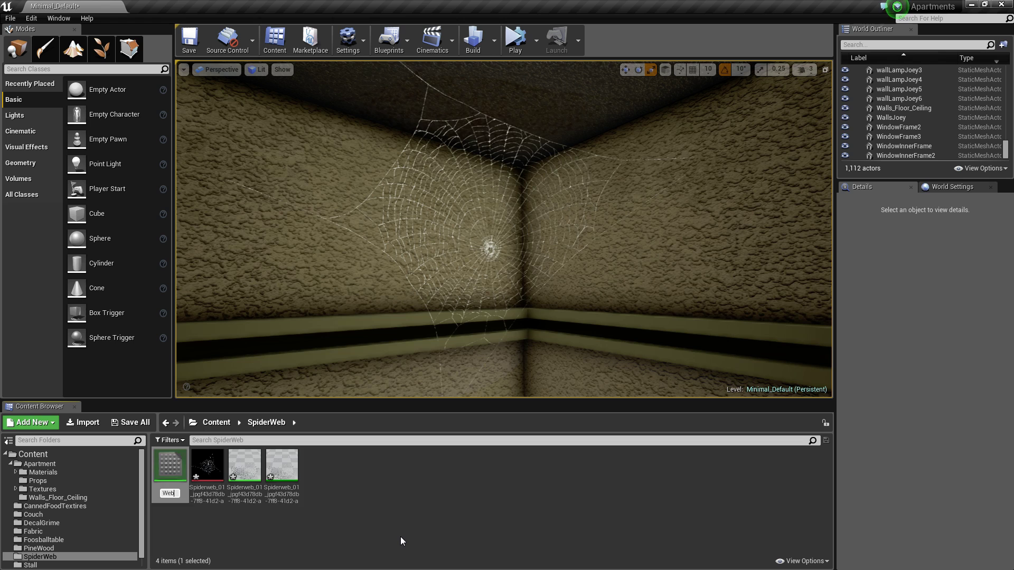
key("Return")
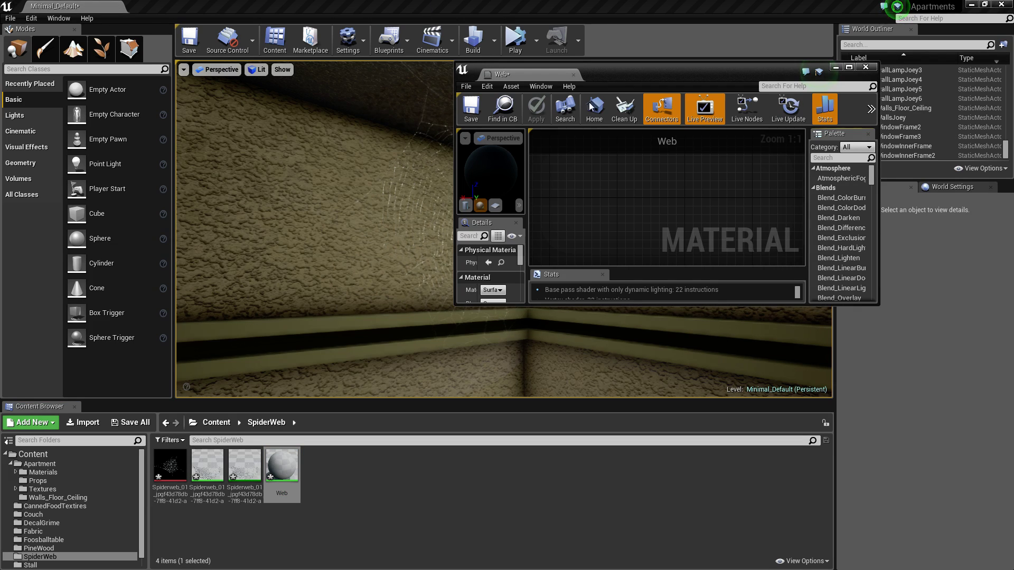
- Add the spider web texture to the Web material graph as a Texture Sample and connect its colour output to Base Color
left_click_drag(614, 80, 595, 98)
left_click_drag(172, 469, 644, 205)
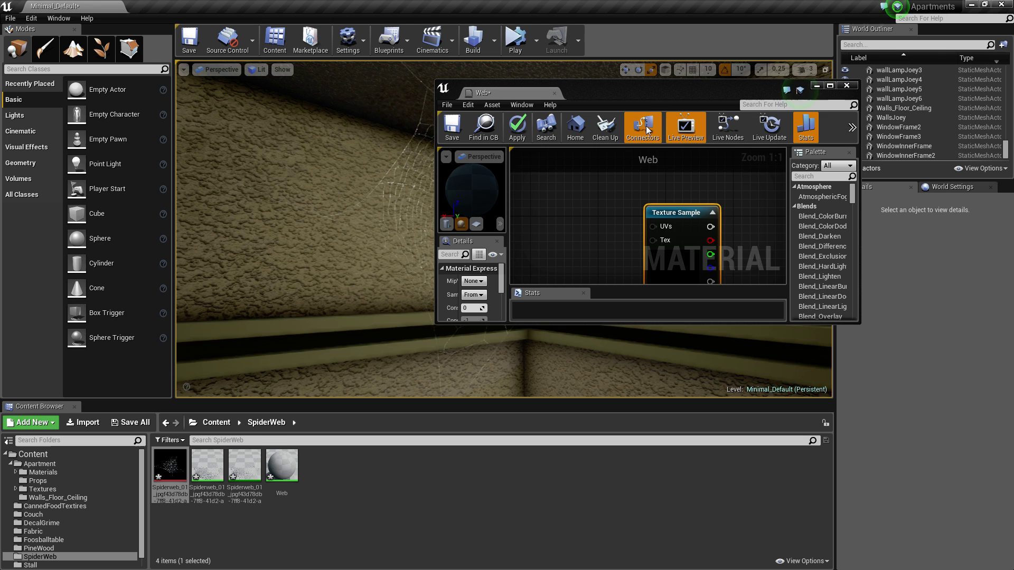
left_click_drag(655, 97, 521, 2)
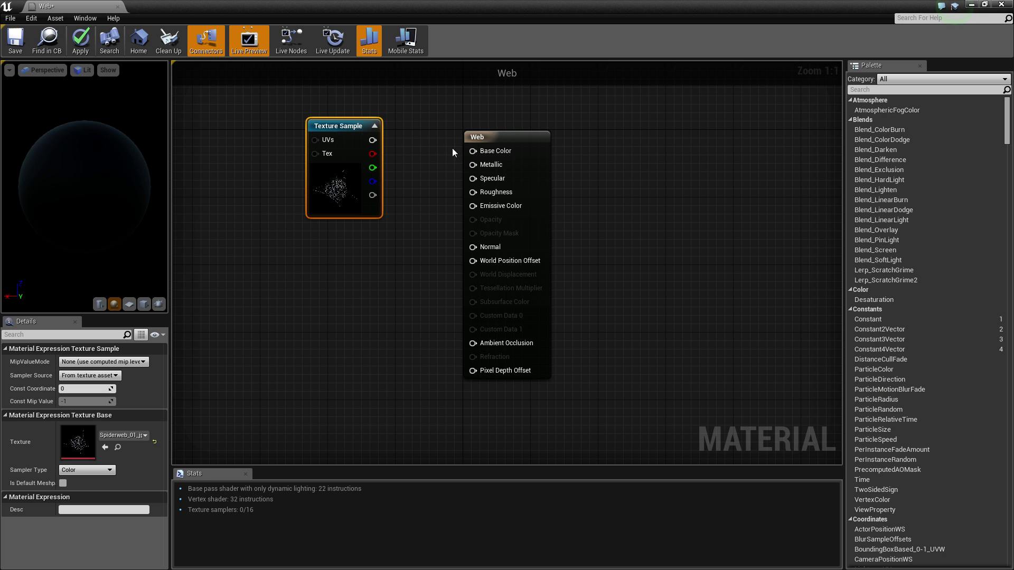
right_click_drag(423, 173, 518, 264)
left_click_drag(425, 271, 252, 257)
left_click_drag(296, 216, 570, 242)
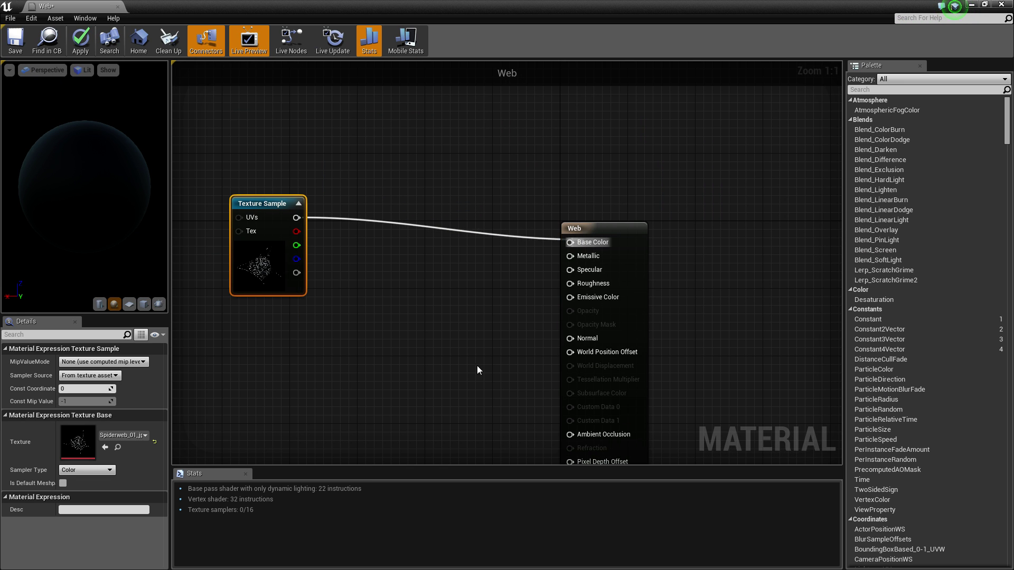
- Connect the Texture Sample's colour output to Opacity Mask and set the material's blend mode to Masked
left_click(333, 344)
left_click_drag(296, 217, 578, 324)
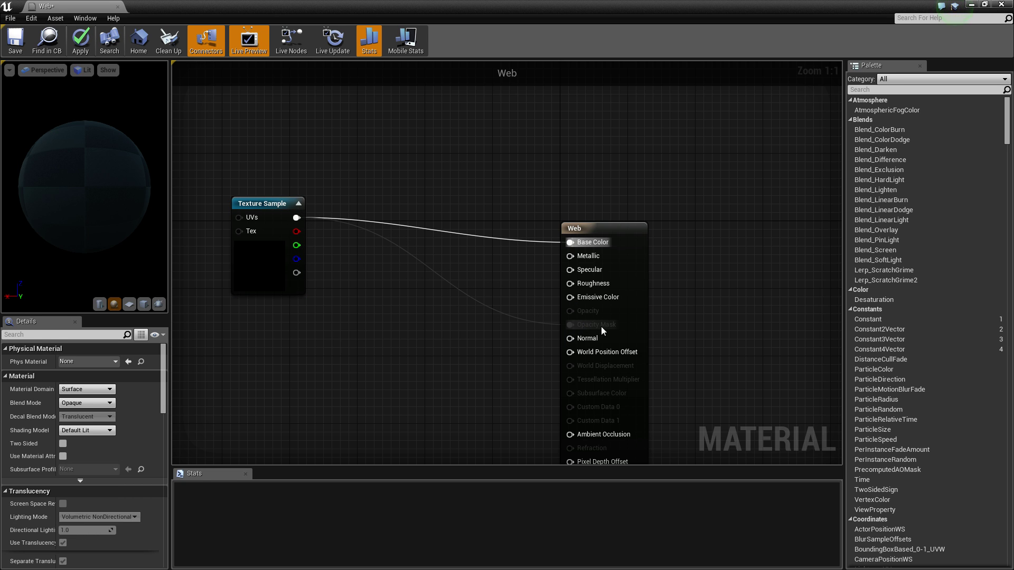
left_click(625, 227)
left_click(84, 404)
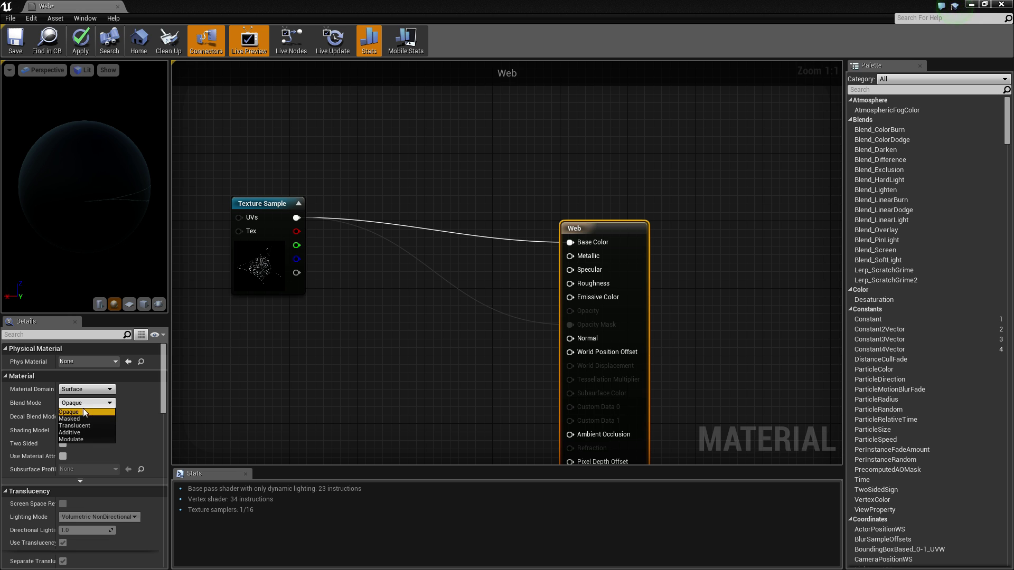
left_click(78, 419)
key("Home")
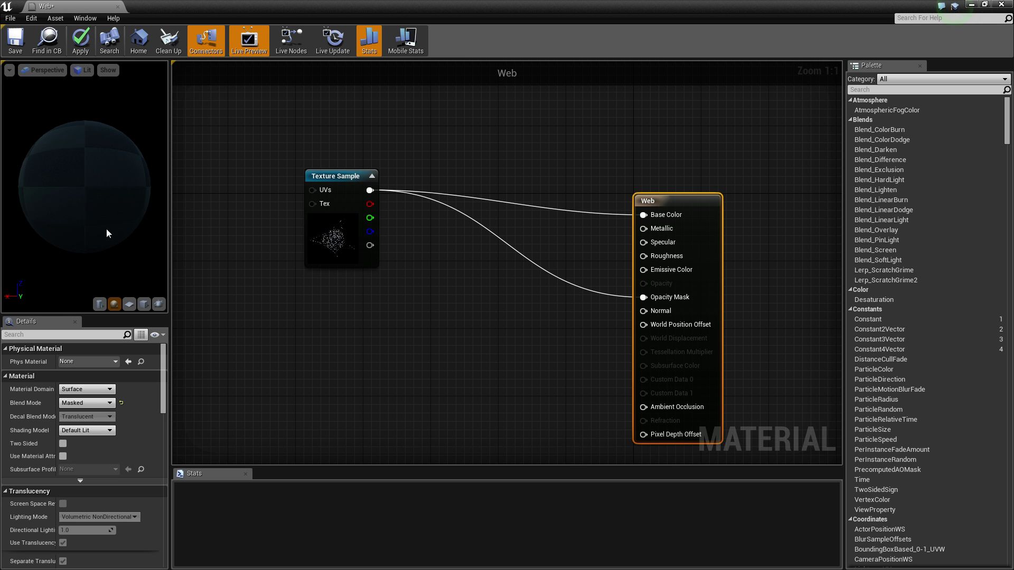
- Insert an Add node between the Texture Sample's colour output and the Opacity Mask input
left_click_drag(106, 195, 53, 196)
left_click_drag(233, 200, 185, 201)
left_click_drag(93, 214, 105, 169)
scroll(79, 195, "up", 5)
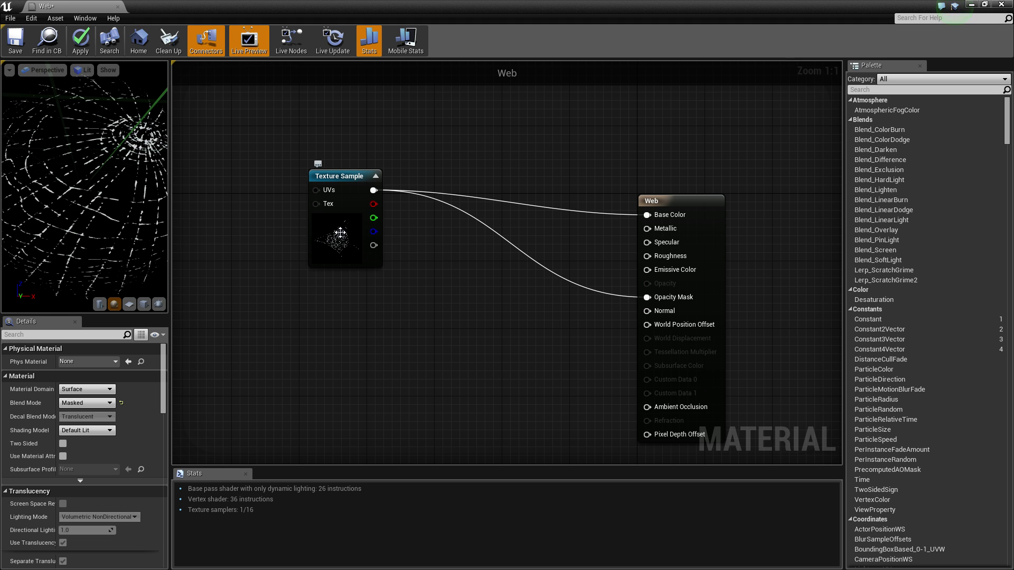
left_click_drag(96, 224, 98, 190)
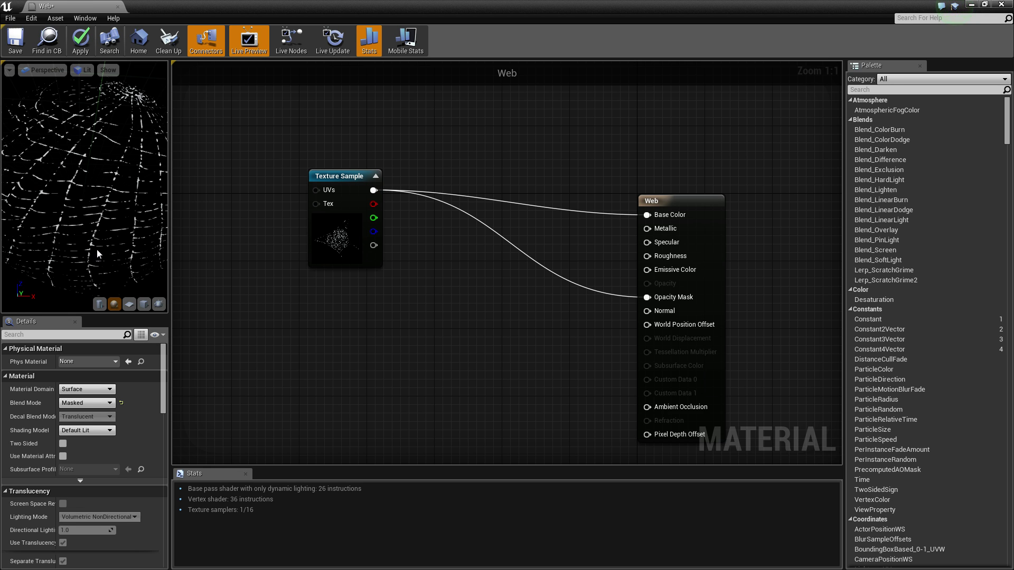
left_click_drag(346, 249, 316, 244)
left_click(399, 311)
left_click(430, 286)
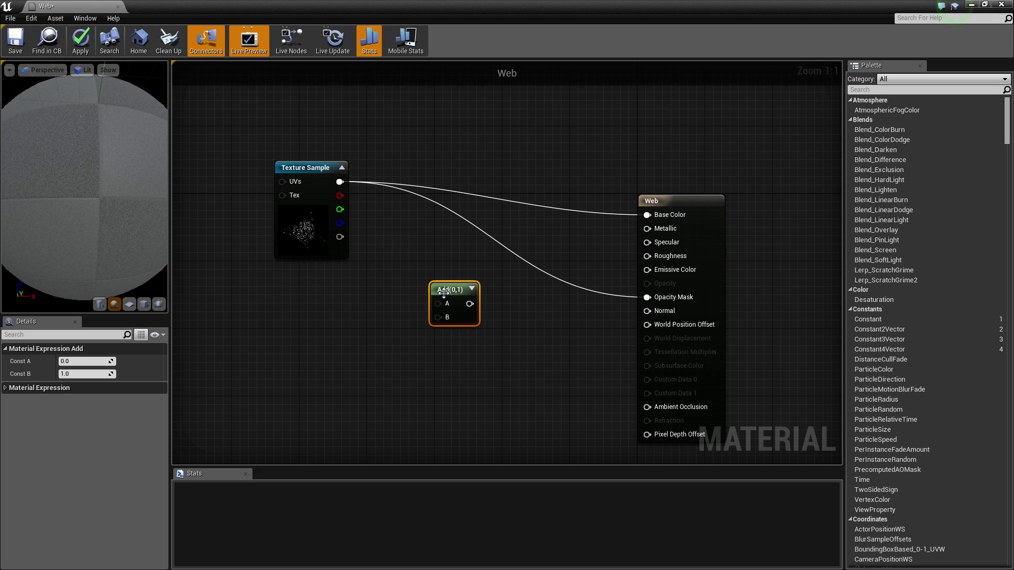
left_click_drag(339, 182, 647, 298)
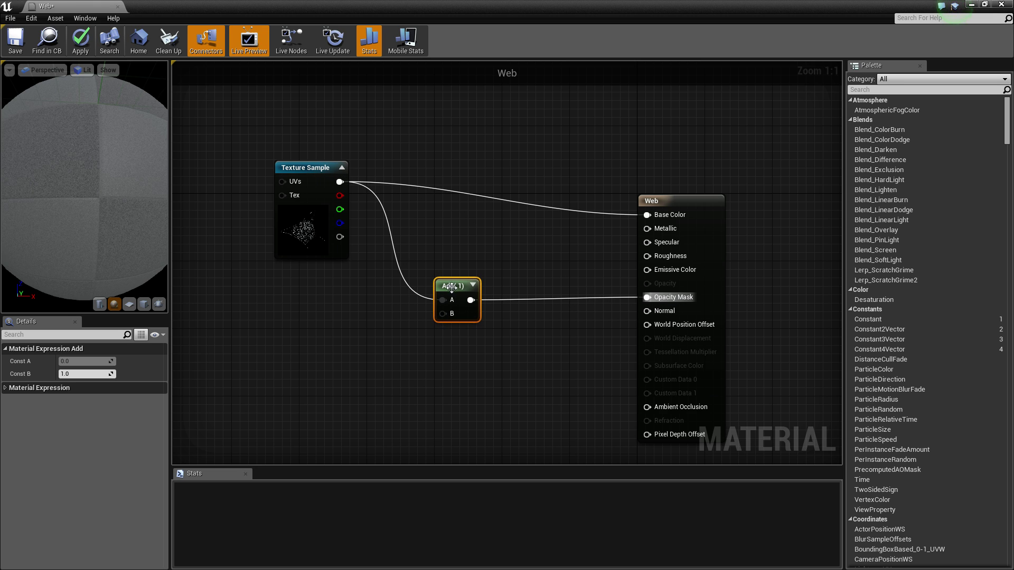
- Set the Add node's Const B value to 0.3
left_click(84, 374)
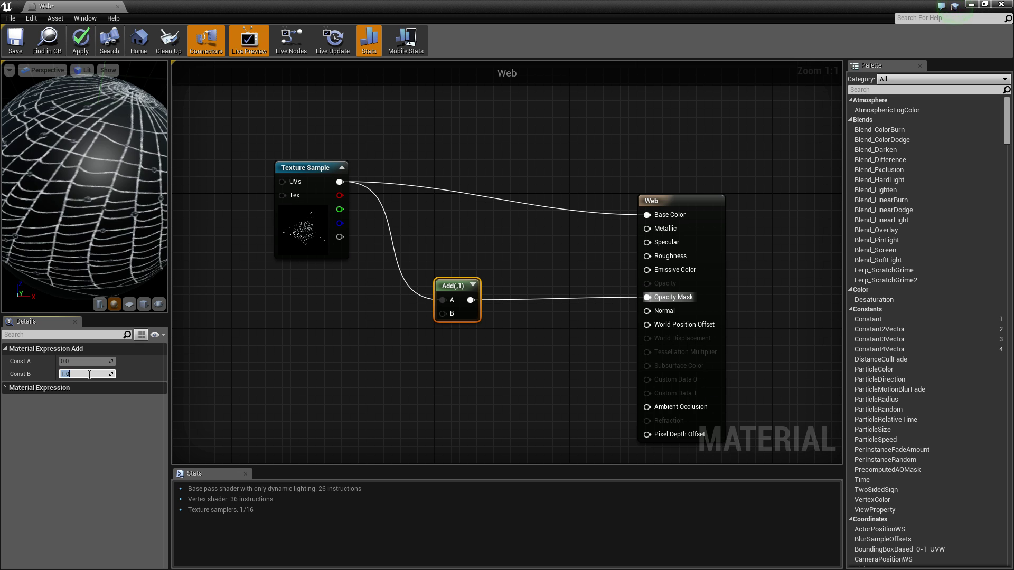
mouse_move(84, 218)
left_mouse_down()
mouse_move(124, 224)
mouse_move(138, 212)
mouse_move(59, 216)
mouse_move(91, 227)
left_mouse_up()
left_click(77, 374)
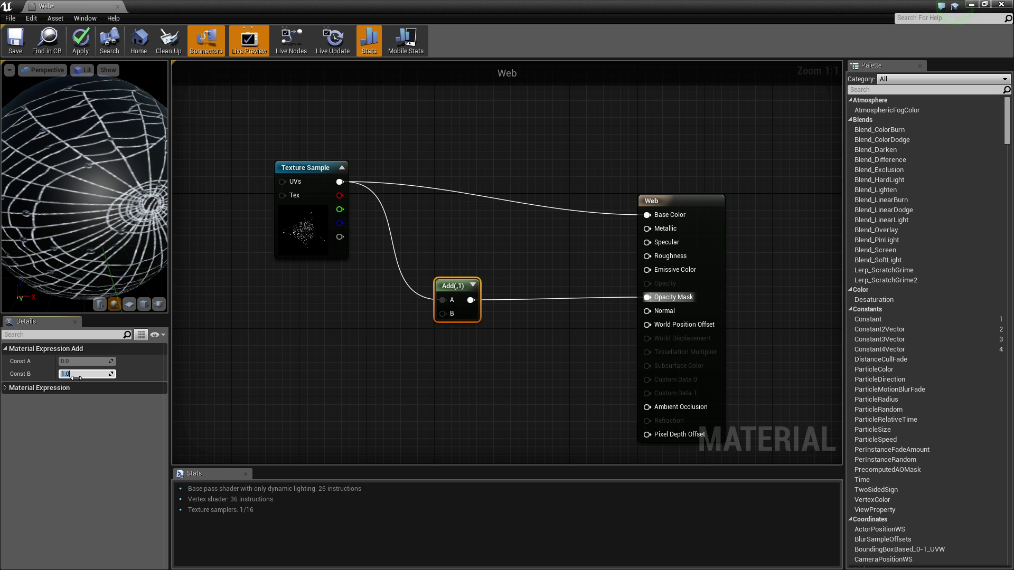
type("0.3")
key("Return")
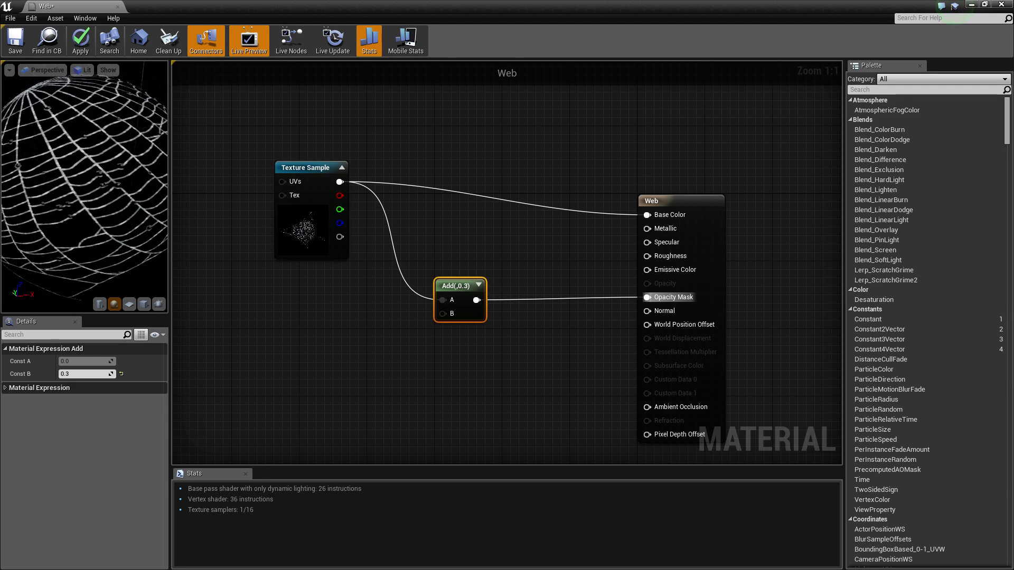
- Preview the Add node's output on the preview sphere, inspect it from several angles, and stop previewing the node
right_click(458, 285)
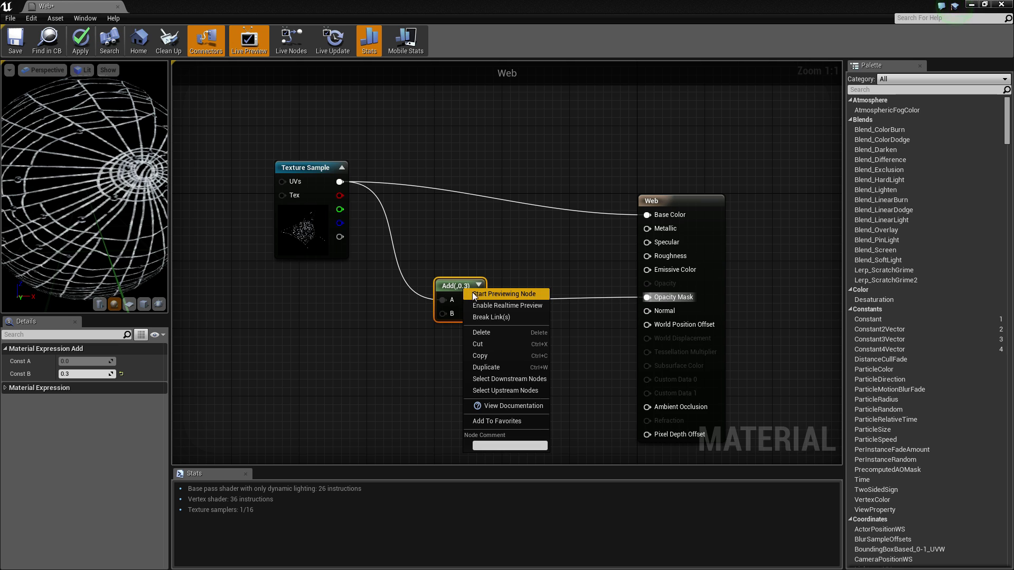
left_click(505, 291)
left_click_drag(125, 228, 238, 277)
left_click_drag(139, 218, 102, 209)
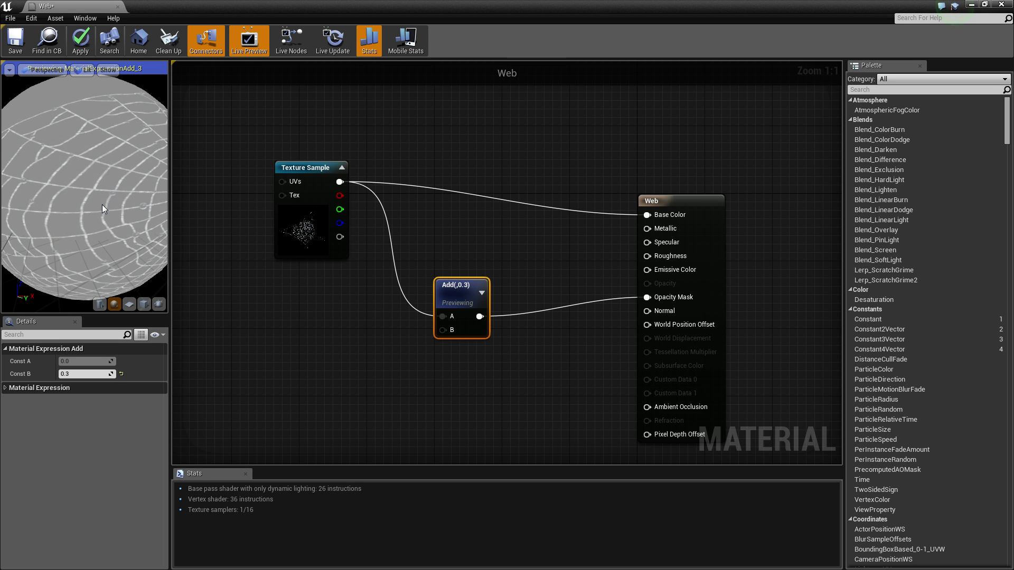
left_click_drag(98, 185, 65, 158)
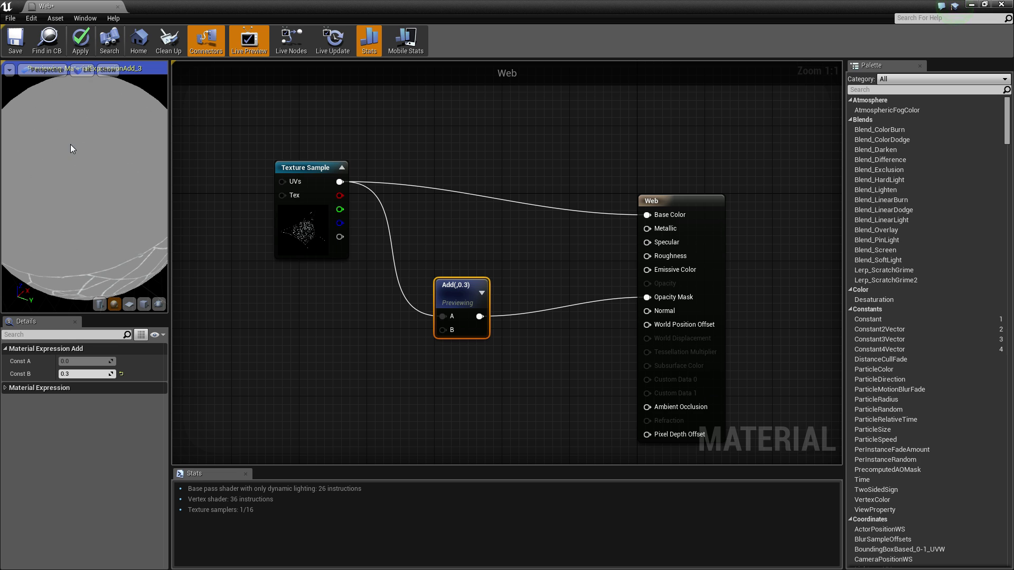
right_click(433, 281)
left_click(458, 280)
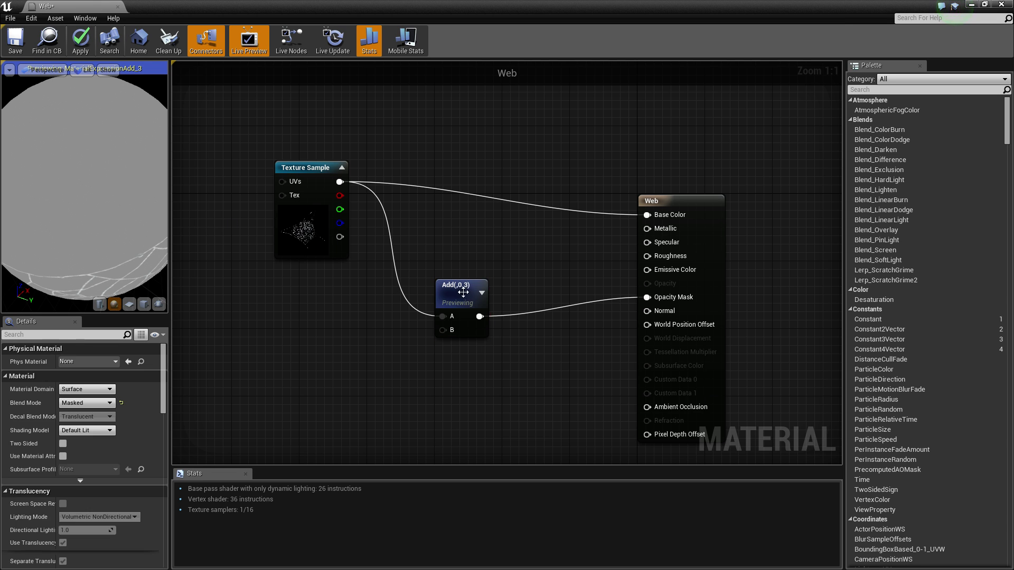
right_click(464, 293)
left_click(504, 299)
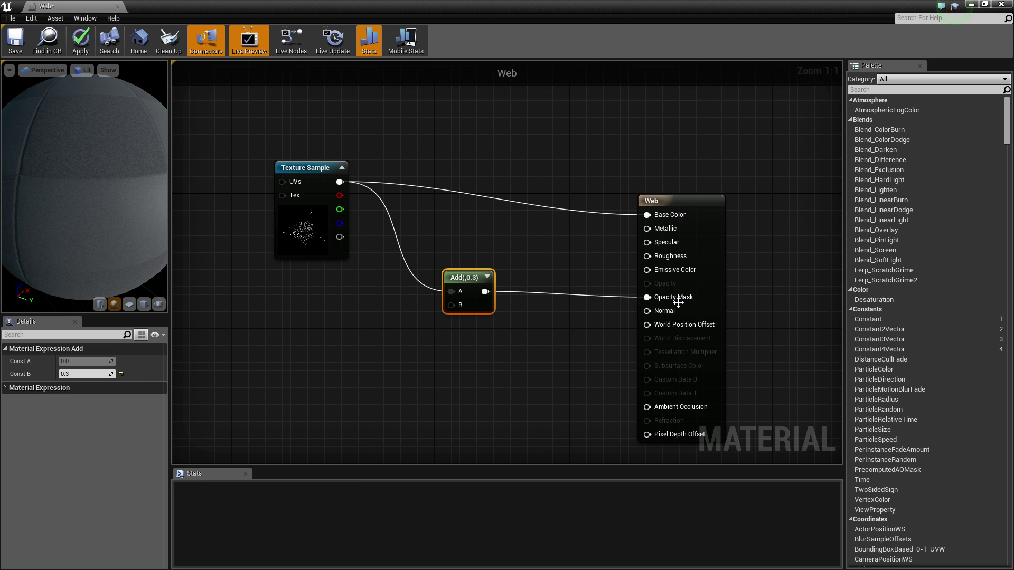
- Move the Add node closer to the Texture Sample and connect a new Constant node to the material's Roughness input
left_click_drag(81, 214, 45, 153)
right_click_drag(80, 214, 80, 253)
left_click_drag(85, 185, 55, 184)
left_click_drag(124, 203, 129, 243)
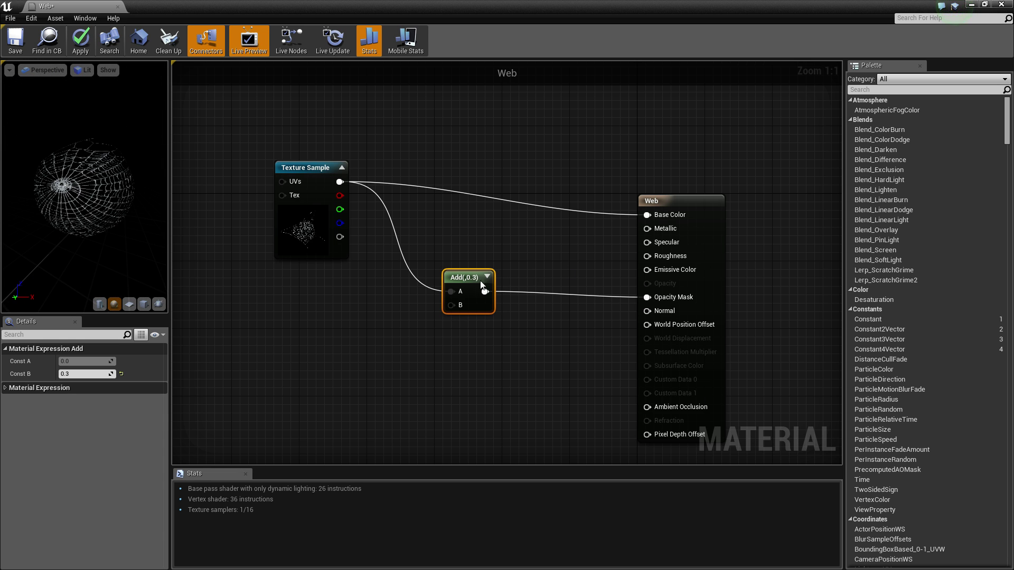
left_click_drag(482, 285, 391, 306)
left_click(473, 264)
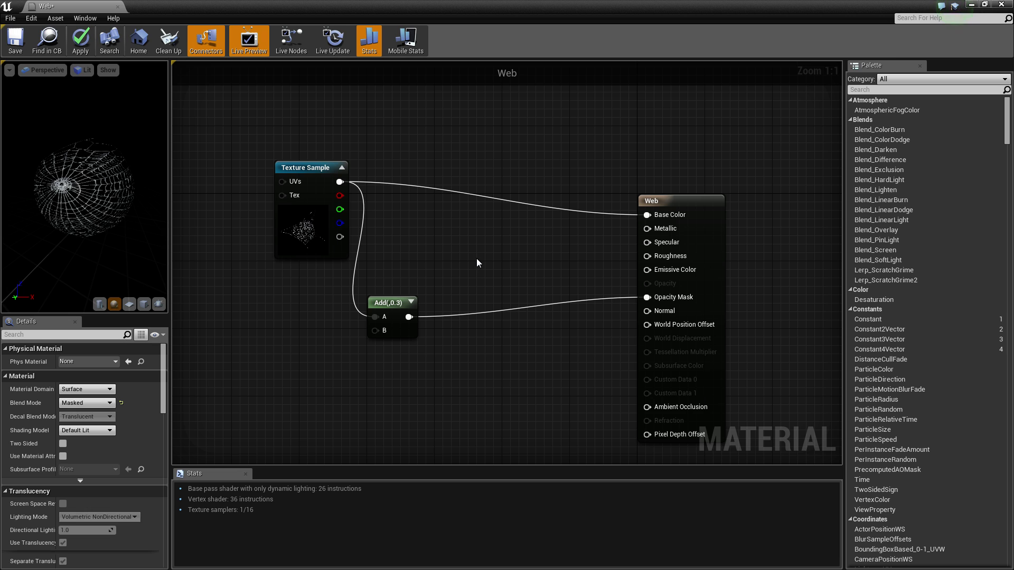
left_click(476, 253)
left_click_drag(492, 271, 647, 256)
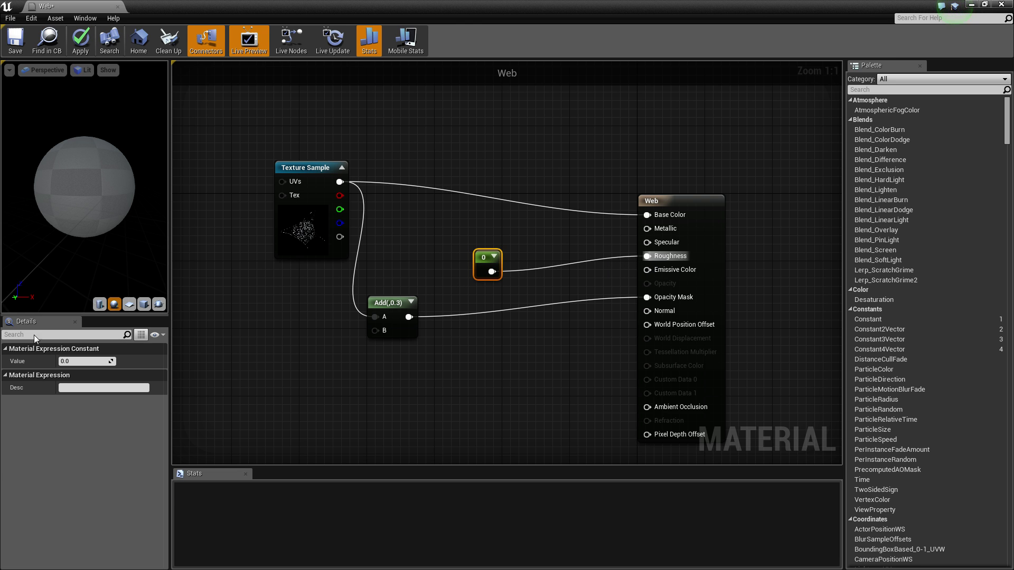
- Set the Constant feeding the Roughness input to 0.8 and view the web closer on the preview sphere
left_click(85, 361)
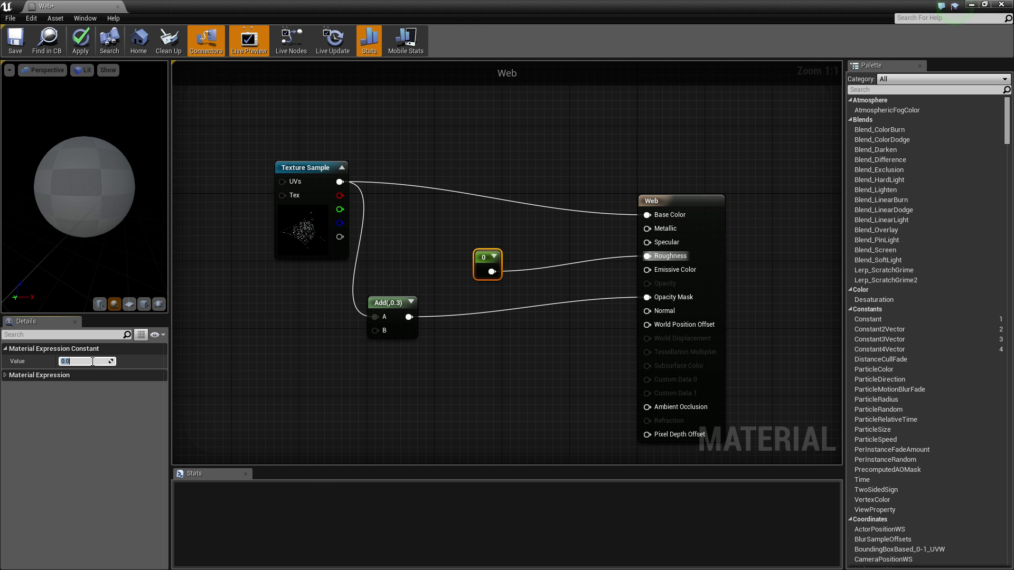
type(".8")
key("Return")
left_click(476, 385)
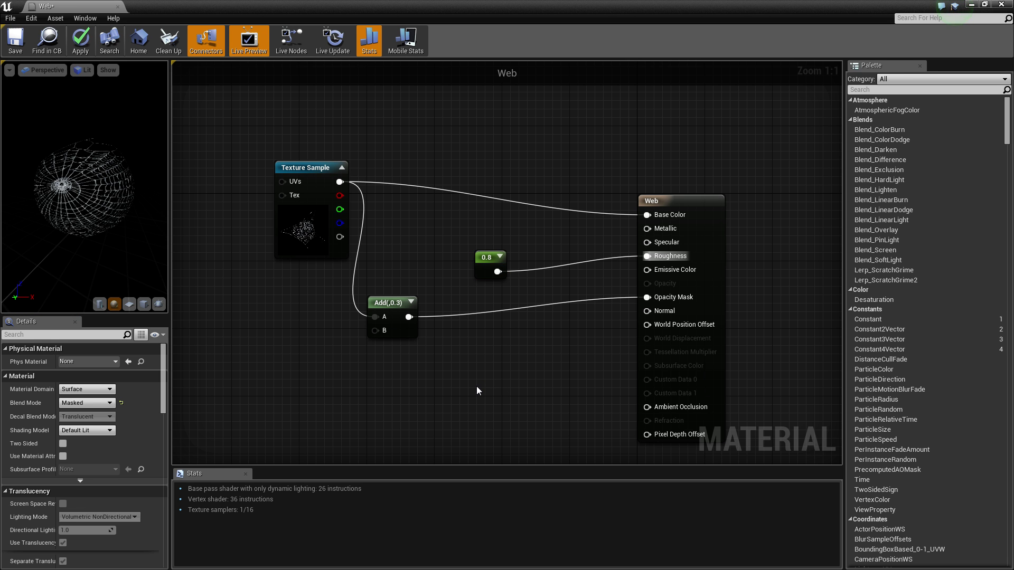
scroll(43, 201, "up", 5)
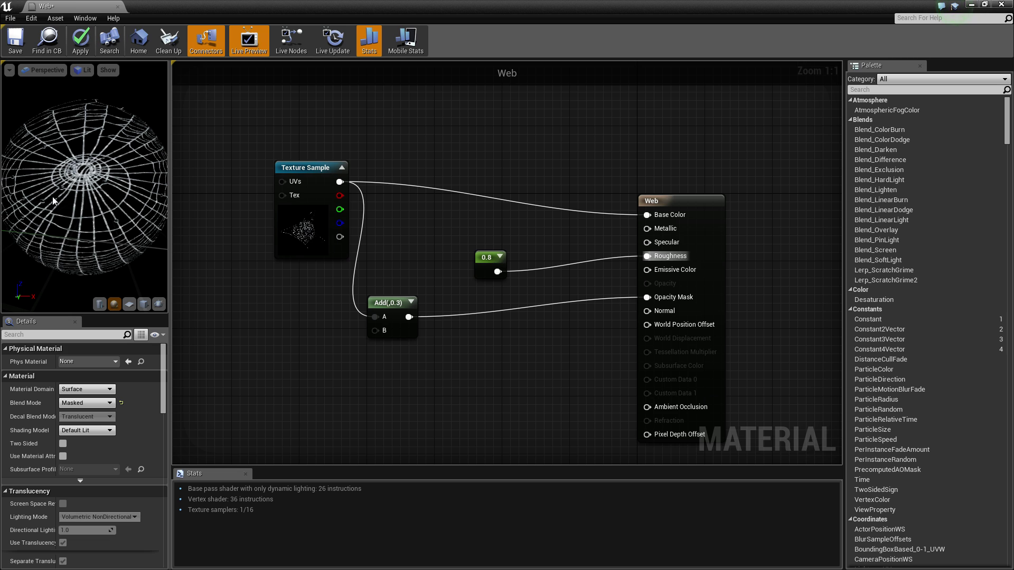
- Find the SimpleGrassWind function by searching for "wind" and add it to the graph below the Add node
left_click(879, 89)
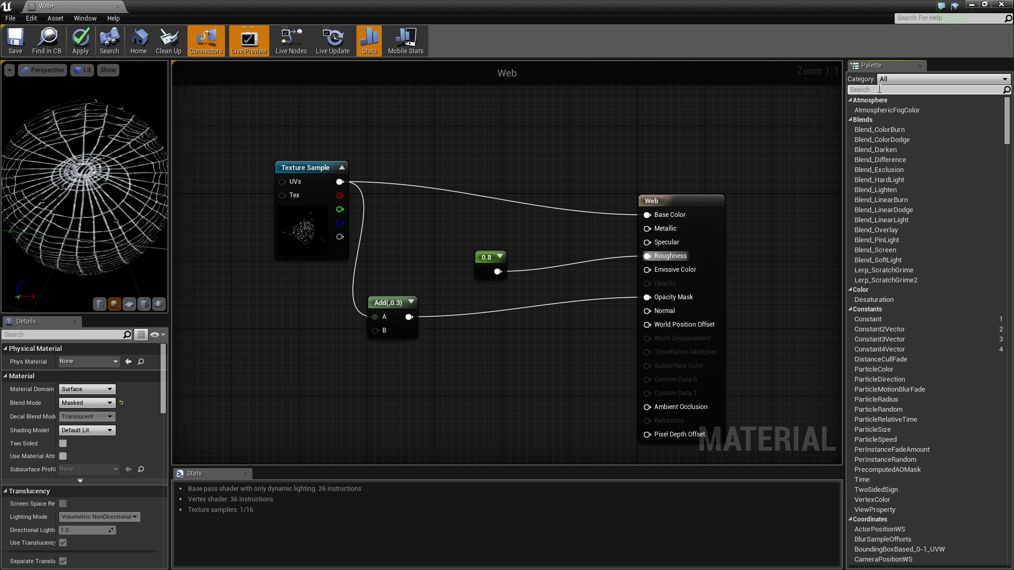
type("wind")
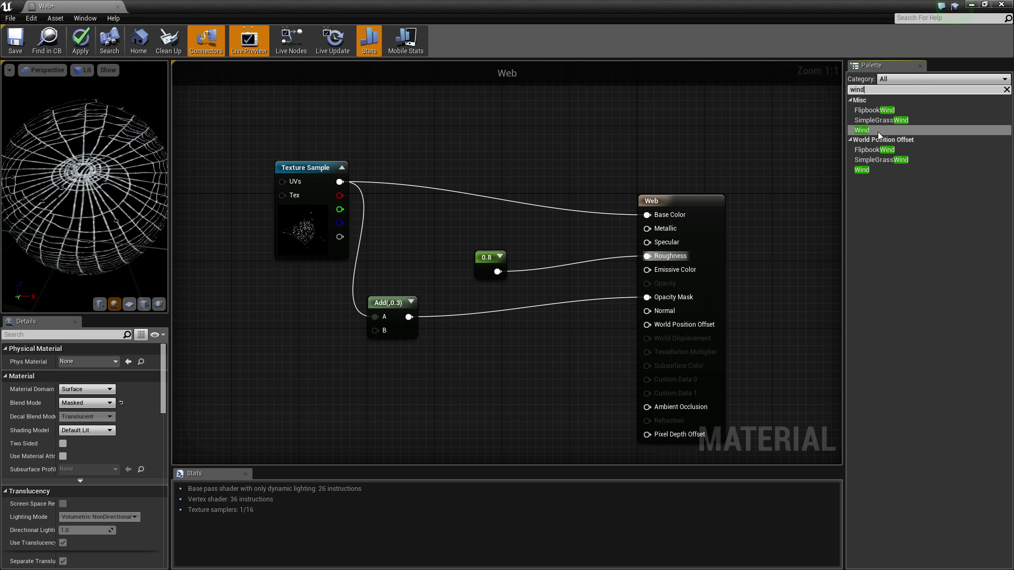
left_click_drag(880, 121, 481, 392)
right_click_drag(456, 349, 479, 286)
- Create a column of four Constant nodes beside the SimpleGrassWind node's inputs
left_click(354, 315)
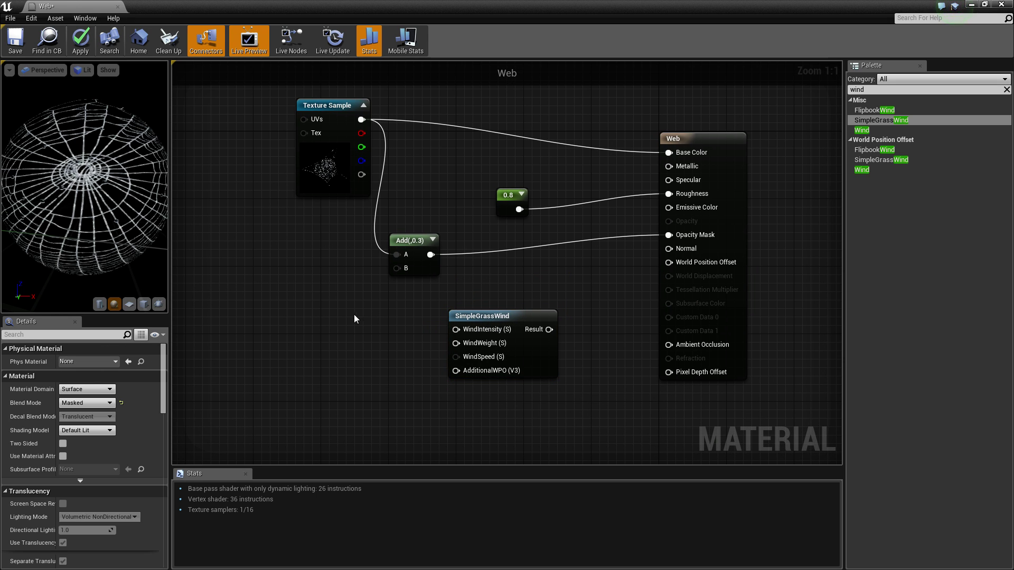
left_click(346, 299)
left_click(352, 346)
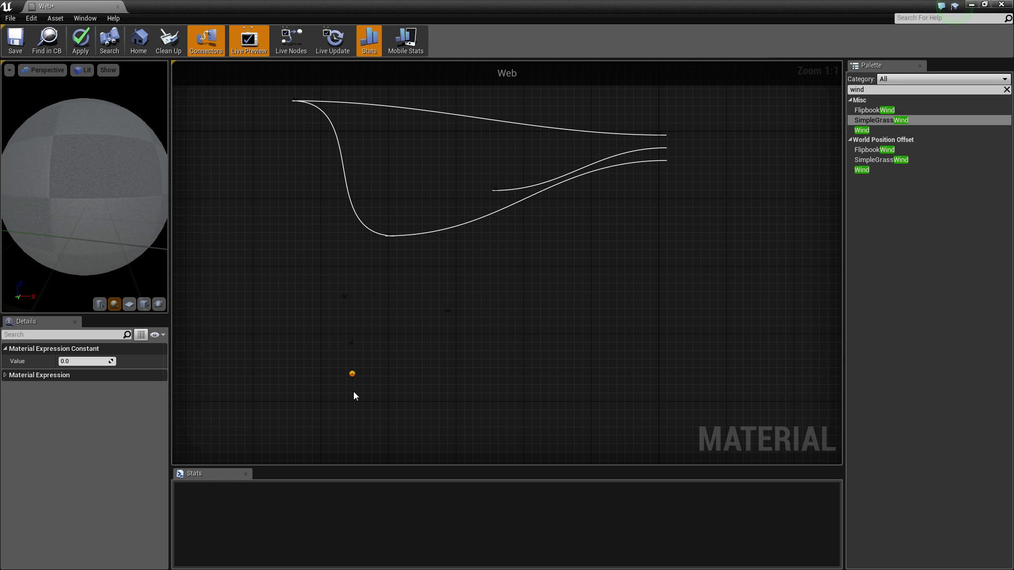
left_click(353, 377)
left_click(355, 409)
- Connect the four Constants in order to SimpleGrassWind's WindIntensity, WindWeight, WindSpeed and AdditionalWPO inputs
left_click_drag(362, 316, 456, 329)
left_click_drag(368, 362, 463, 343)
left_click_drag(369, 396, 466, 355)
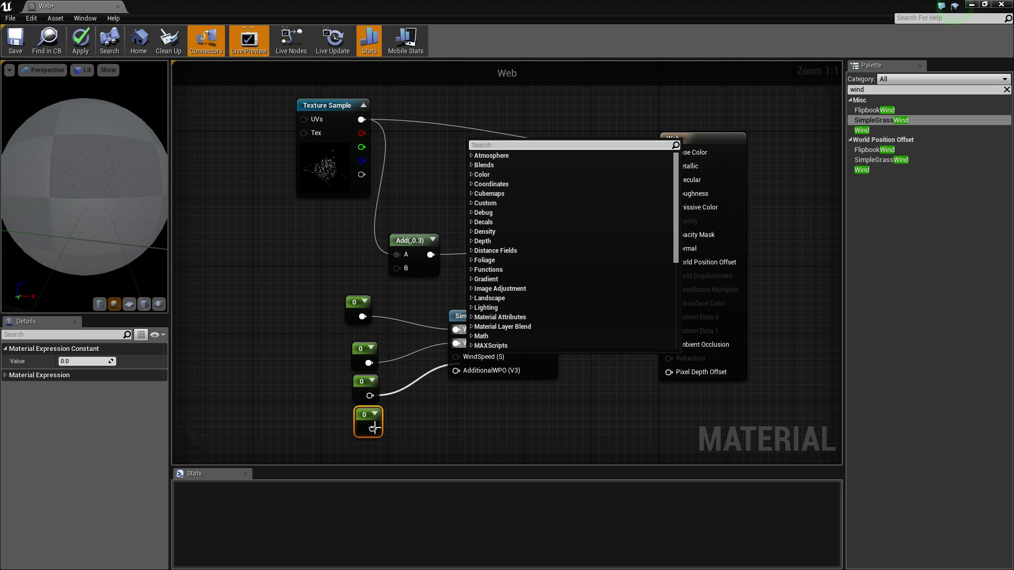
left_click_drag(372, 429, 481, 369)
left_click_drag(369, 395, 477, 357)
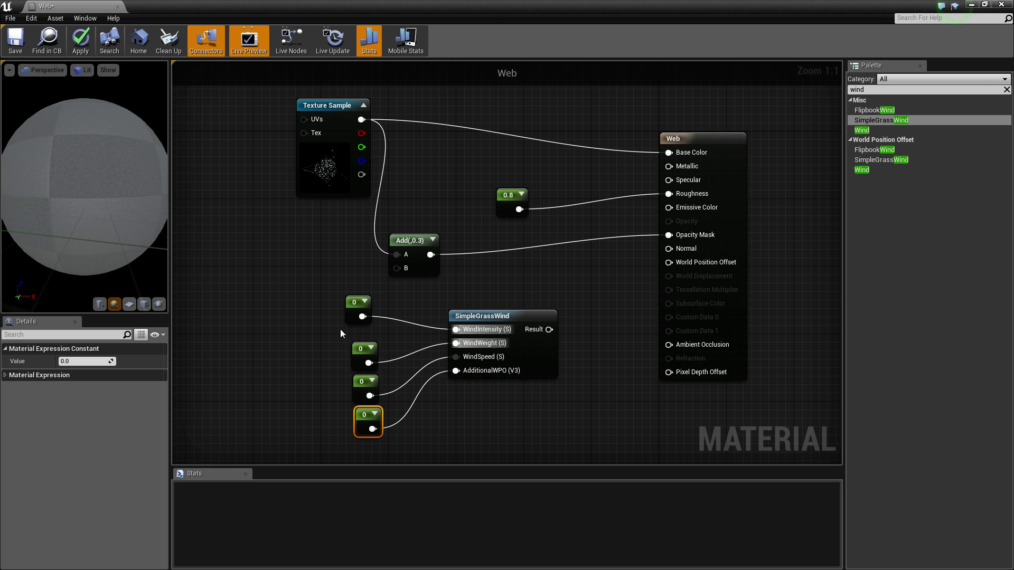
- Set the WindIntensity Constant to 1 and the WindWeight Constant to 0.3
left_click(367, 315)
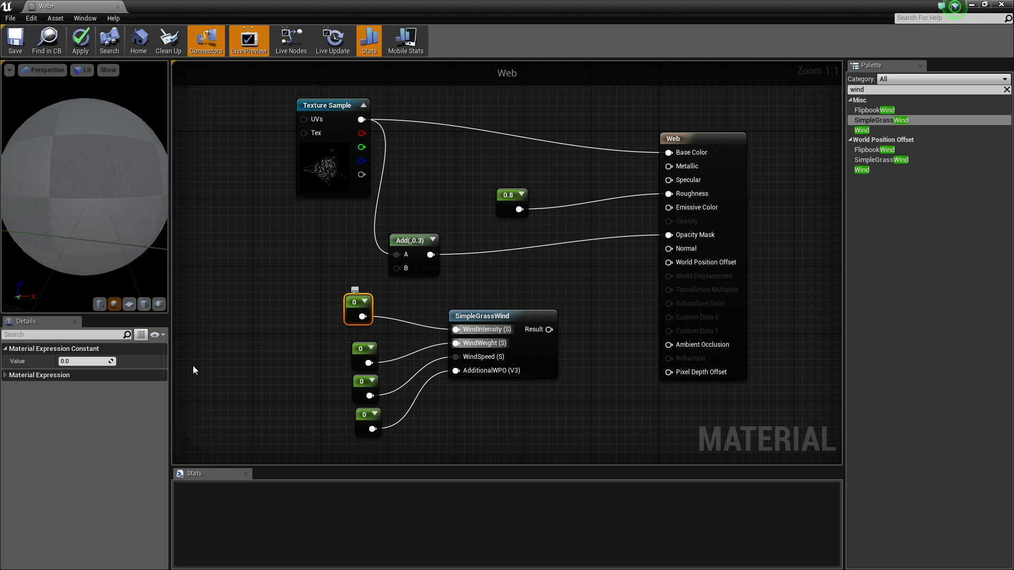
left_click(102, 361)
type("1")
key("Return")
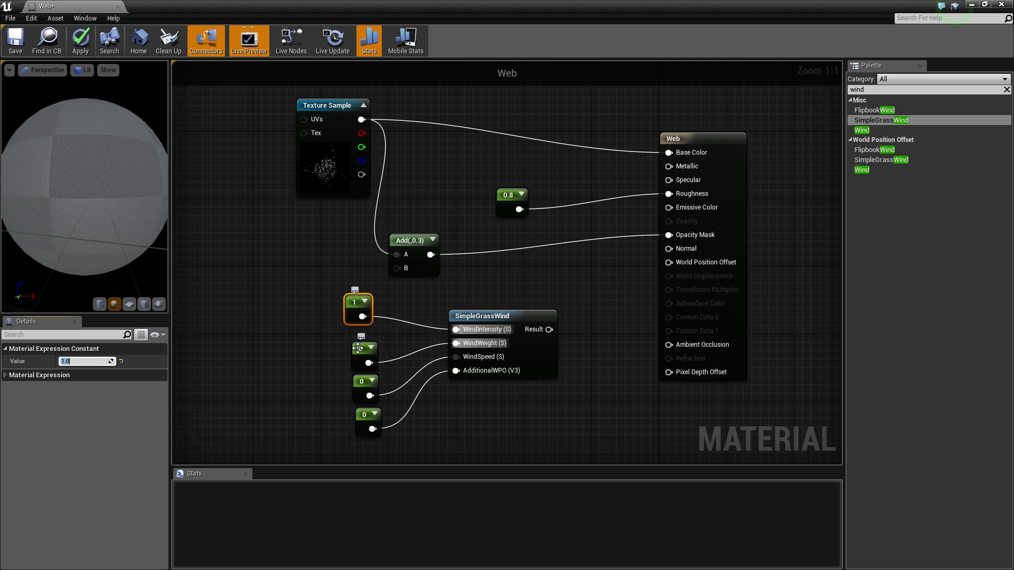
left_click(358, 348)
left_click(108, 361)
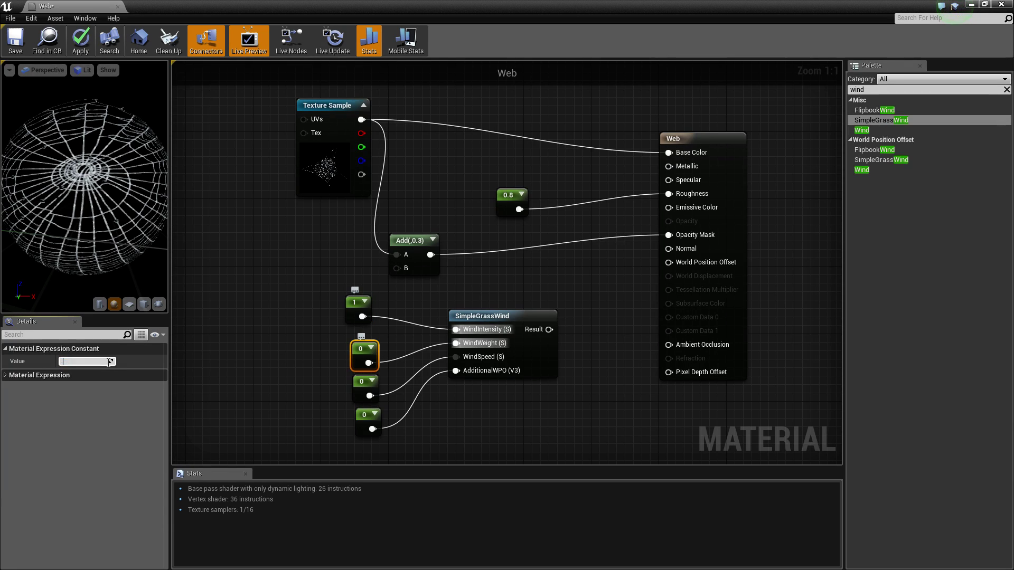
type("0.3")
key("Return")
- Set both the WindSpeed Constant and the AdditionalWPO Constant to 0.2
left_click(360, 381)
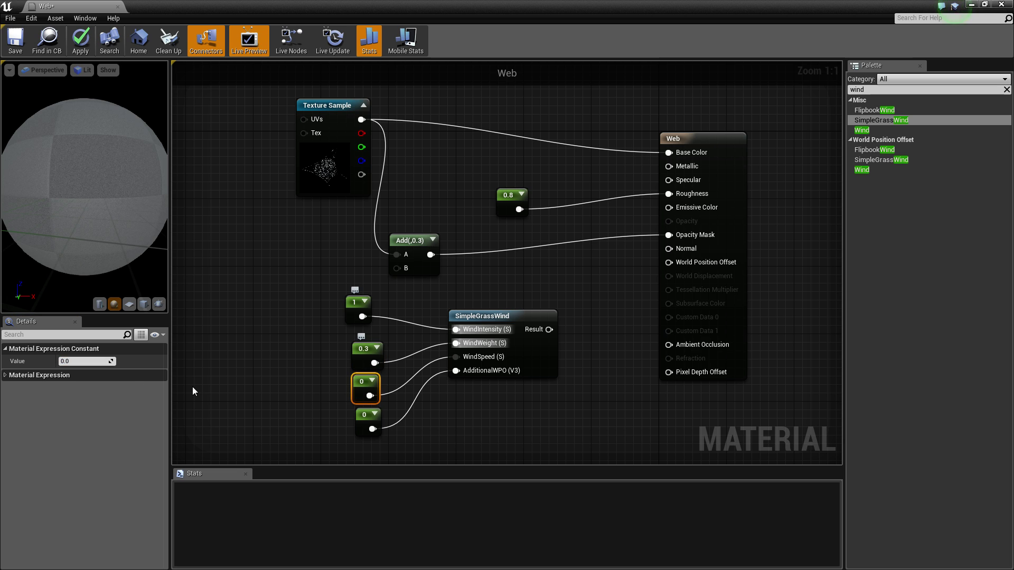
left_click(98, 363)
type("0.2")
key("Return")
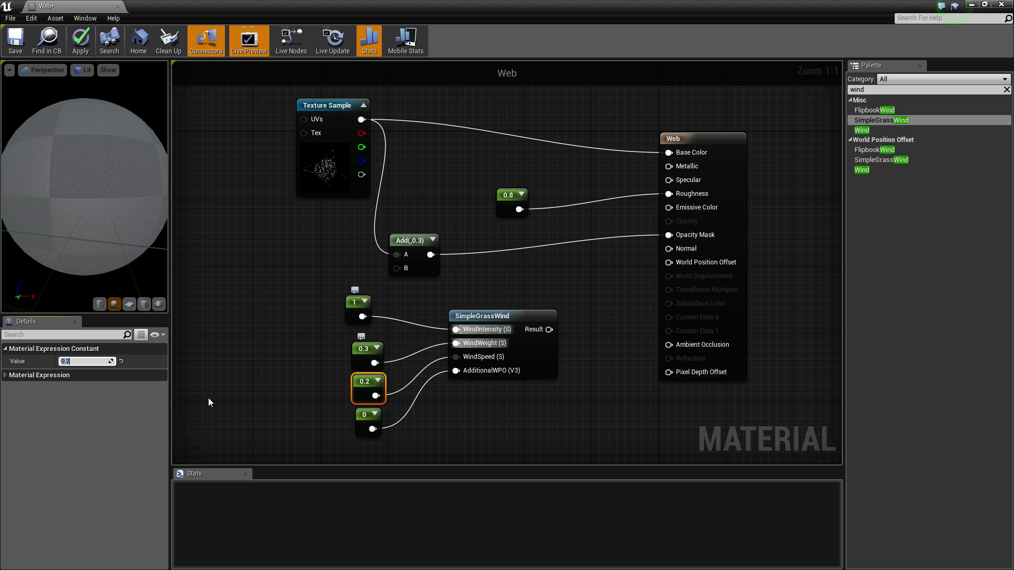
left_click(92, 362)
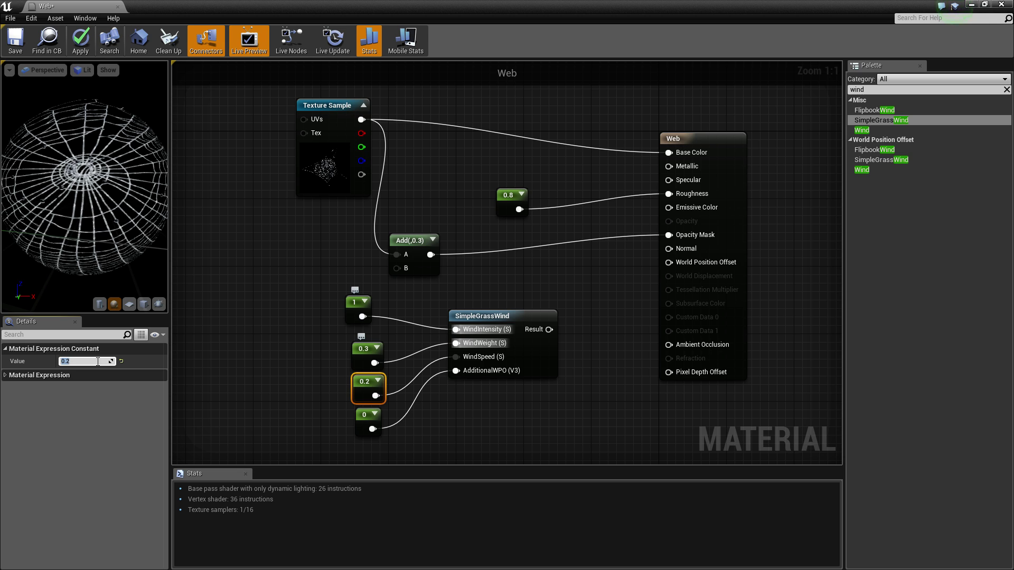
left_click(363, 423)
left_click(94, 363)
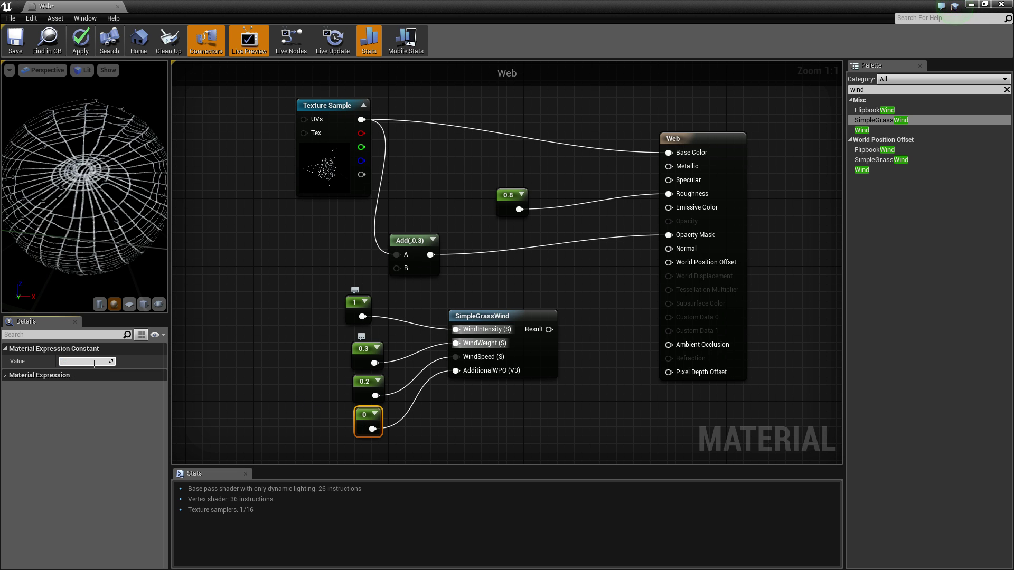
type("0.2")
key("Return")
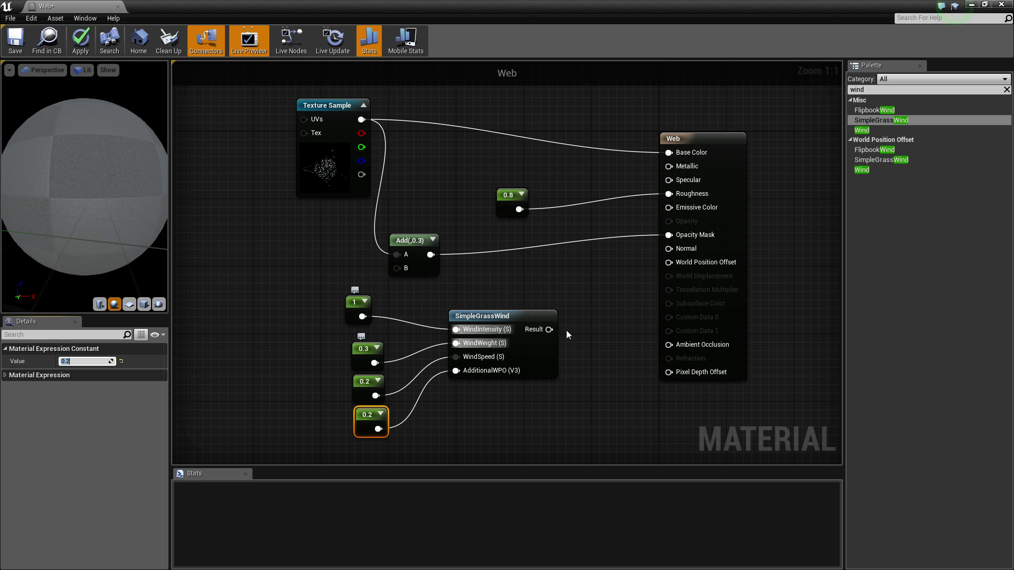
- Connect the SimpleGrassWind Result output to the material's World Position Offset input
left_click_drag(549, 330, 674, 267)
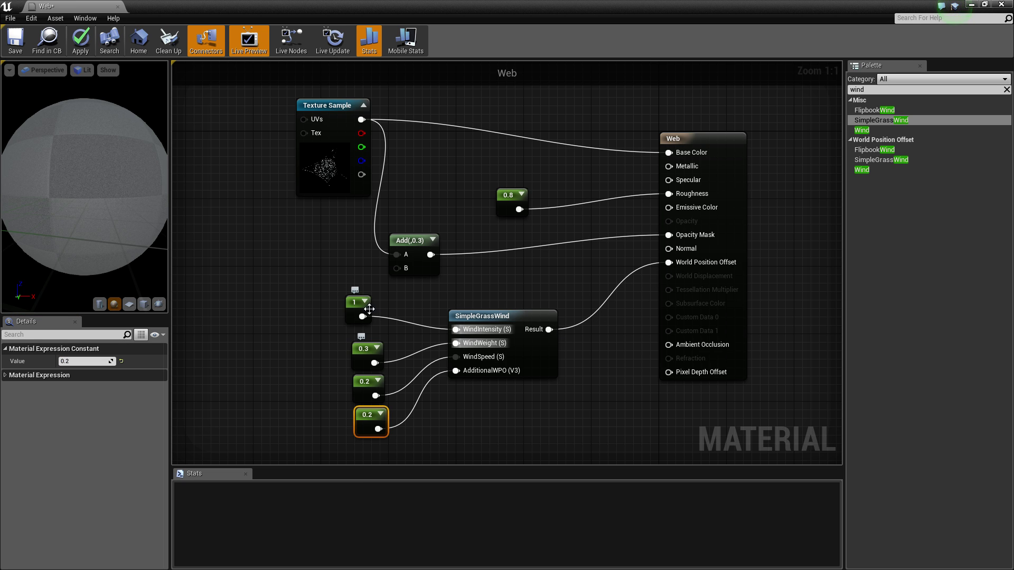
left_click(398, 302)
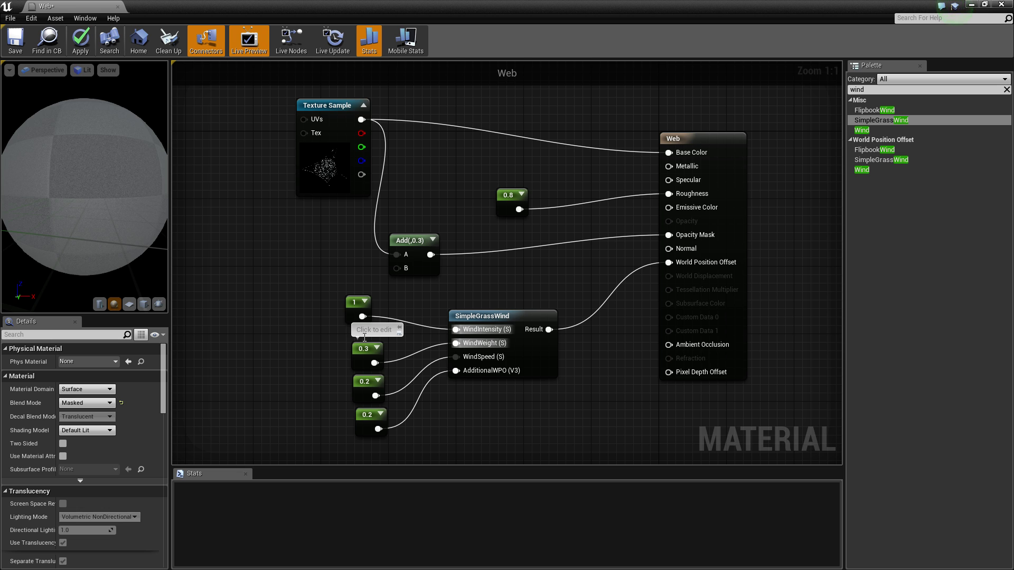
left_click_drag(170, 226, 176, 226)
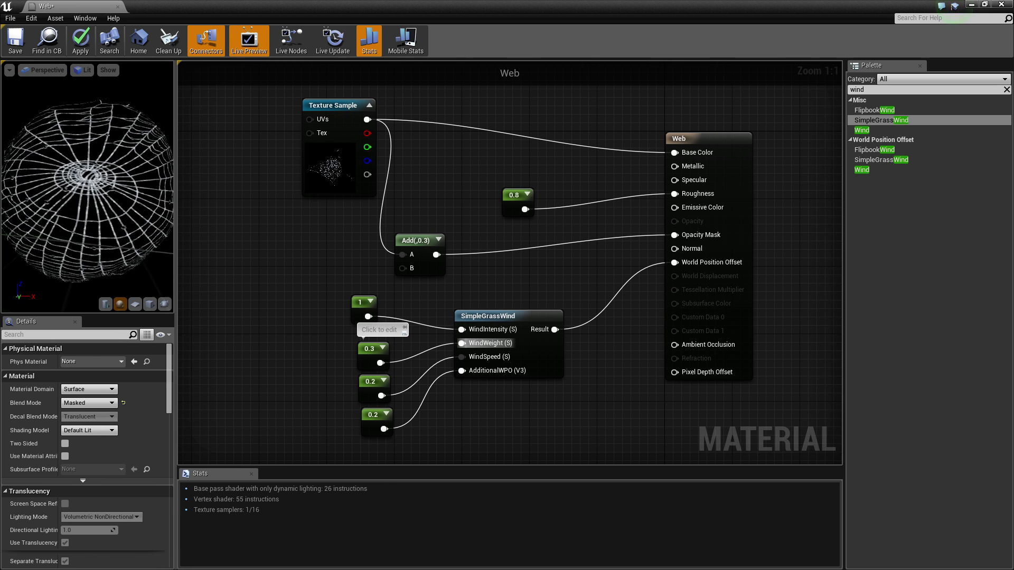
- Apply the changes to the Web material and close its editor
left_click(81, 42)
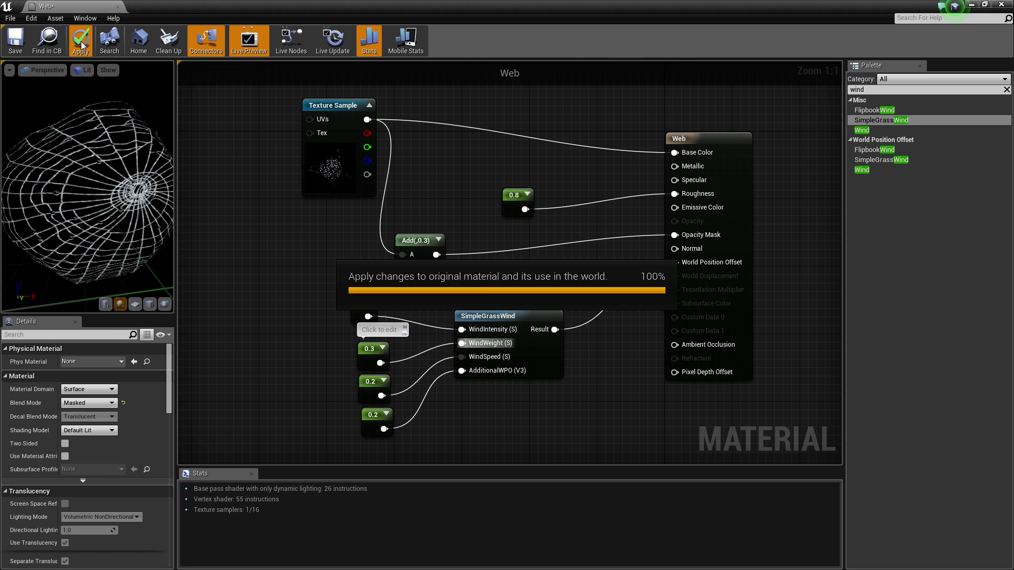
left_click(118, 7)
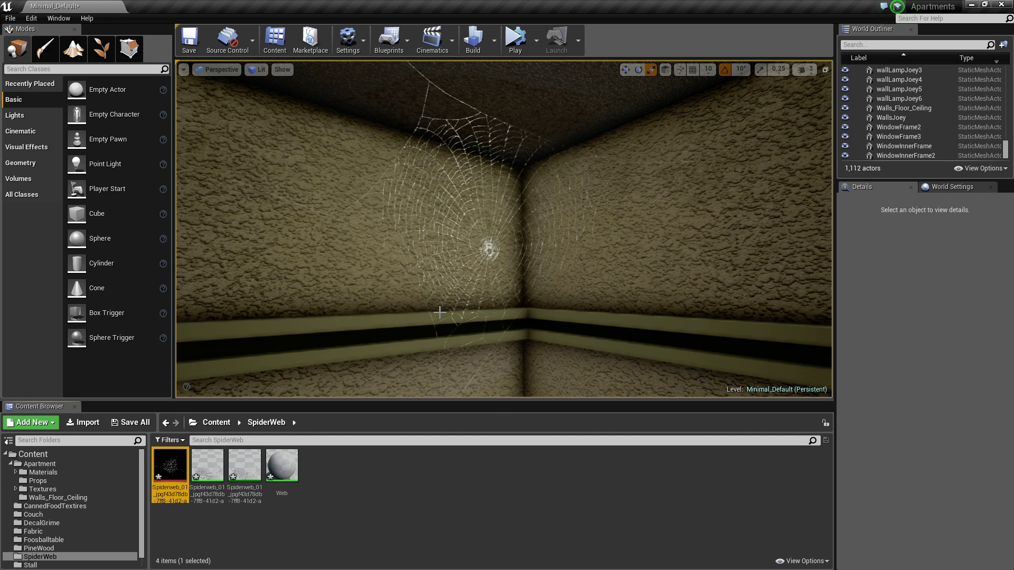
- Search the whole Content folder for "plane" and select the Shape_Plane mesh
right_click_drag(488, 251, 549, 295)
right_click_drag(475, 454, 26, 111)
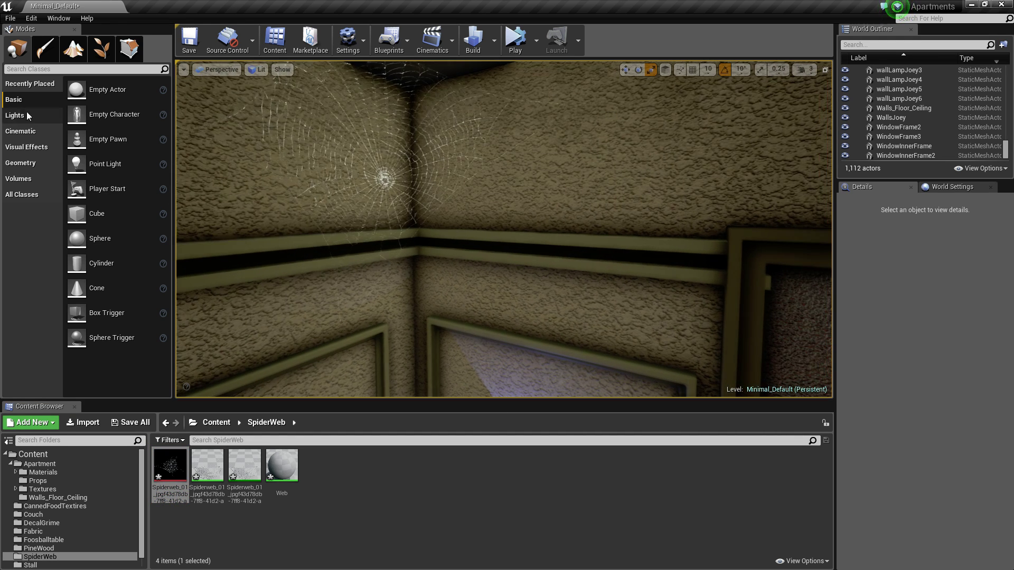
left_click(53, 161)
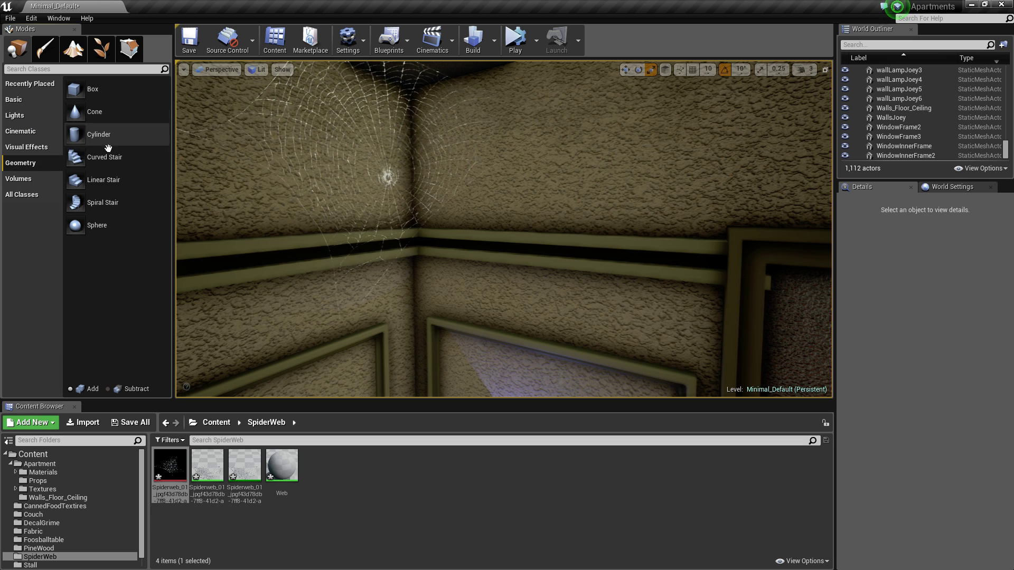
left_click(39, 102)
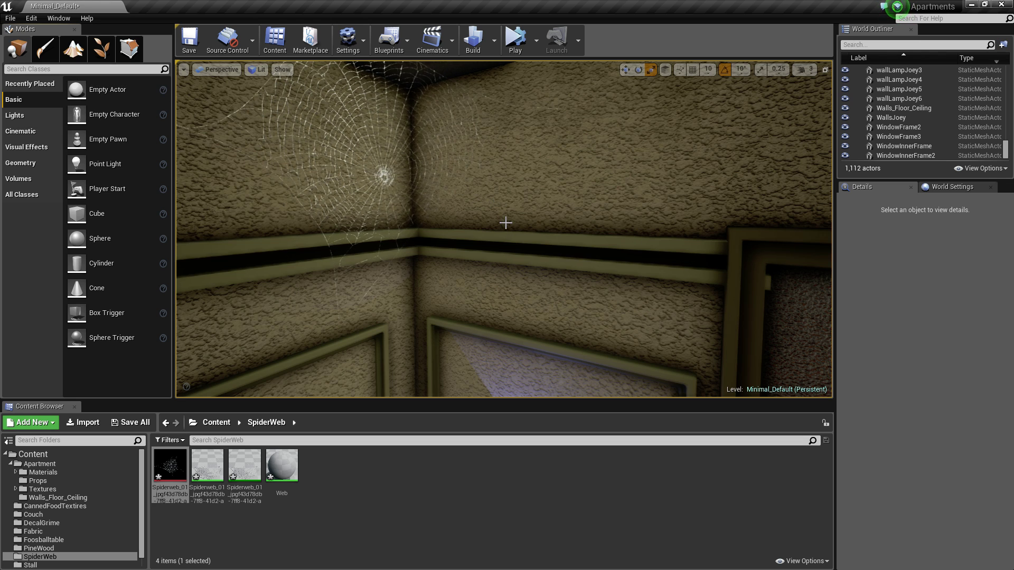
left_click(55, 453)
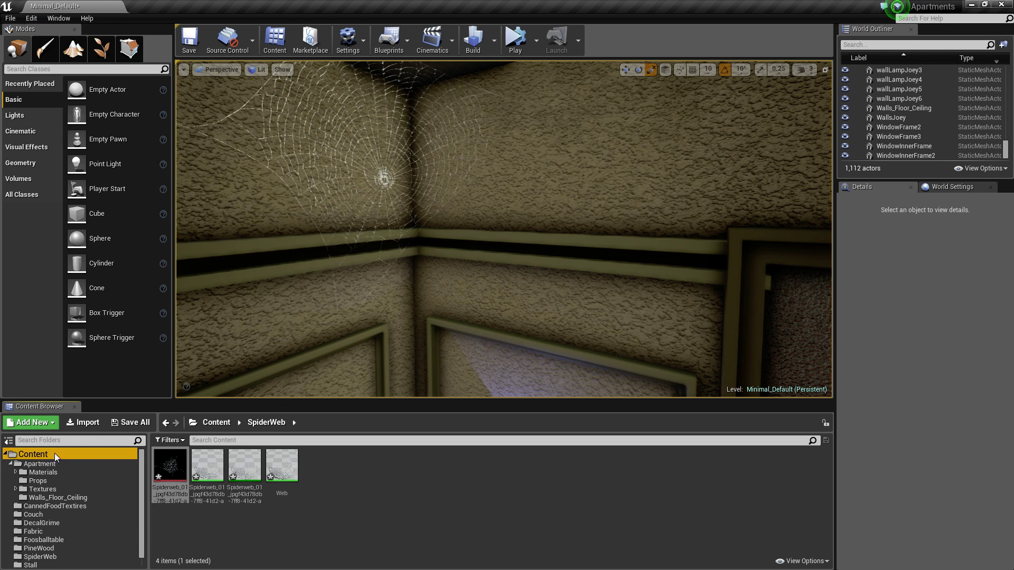
left_click(259, 443)
type("plane")
left_click(282, 466)
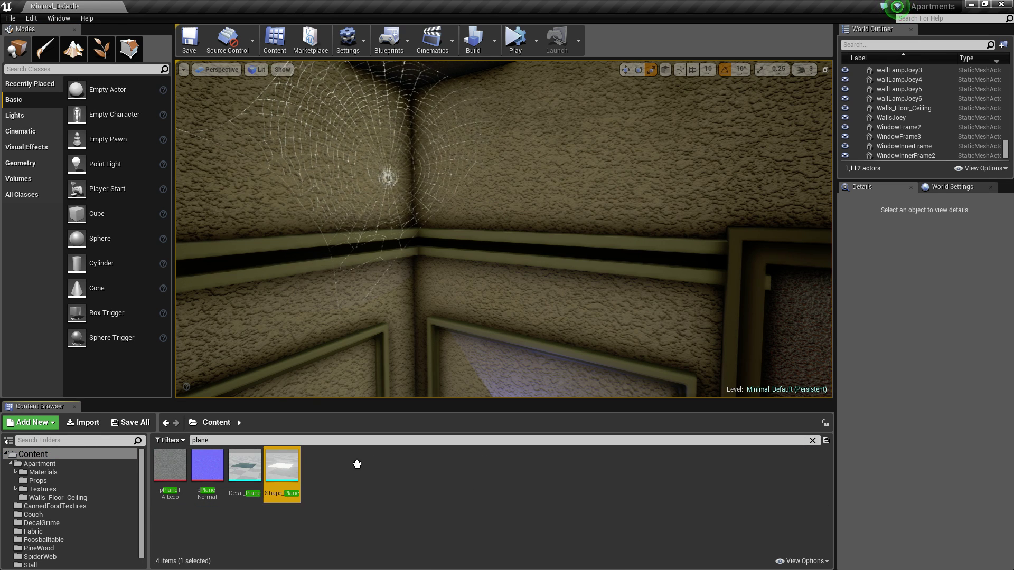
- Place Shape_Plane in the level near the room corner and move it beside the wall lamp
left_click_drag(357, 464, 497, 362)
right_click_drag(497, 362, 499, 388)
key("w")
left_click_drag(475, 228, 288, 357)
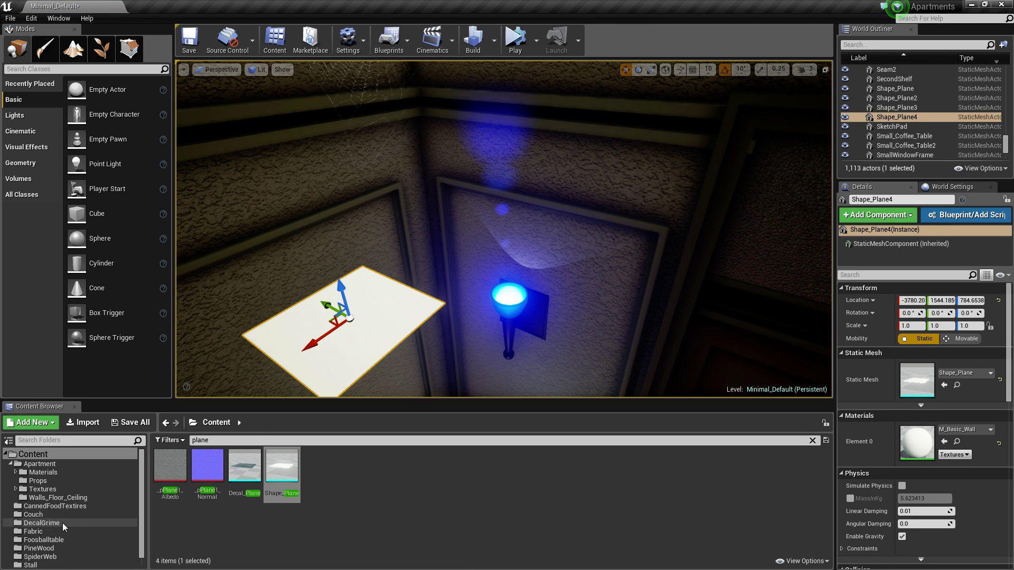
- Apply the Web material from the SpiderWeb folder to the new plane and inspect the web up close
left_click(41, 557)
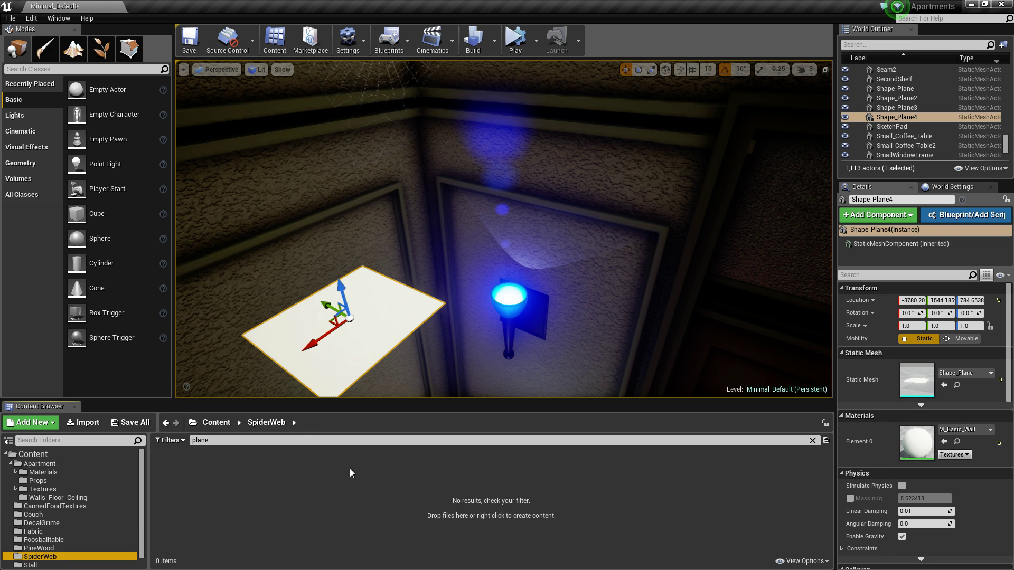
left_click(813, 439)
left_click_drag(282, 465, 339, 344)
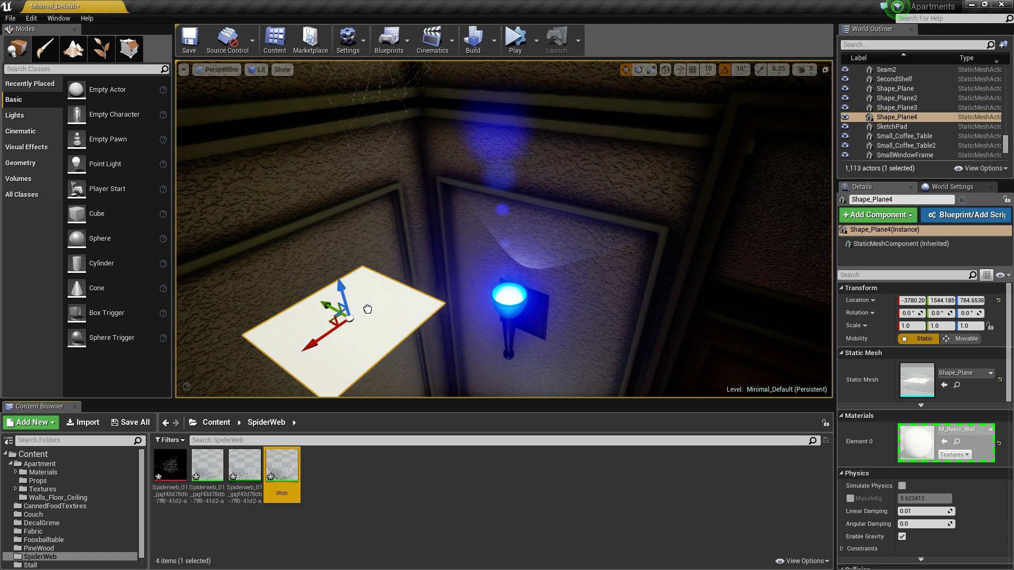
key("f")
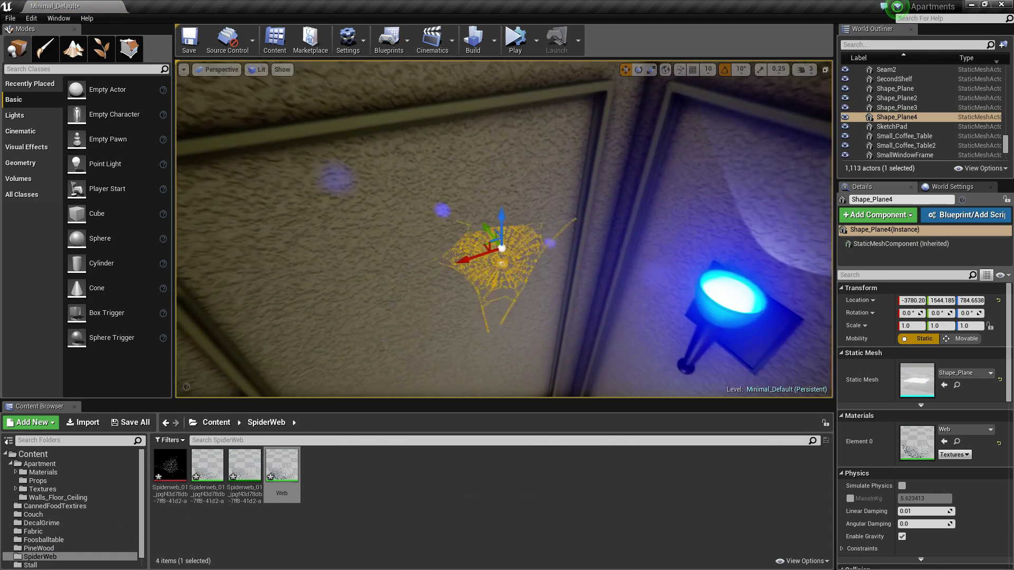
key("Escape")
left_click_drag(340, 344, 443, 362, "alt")
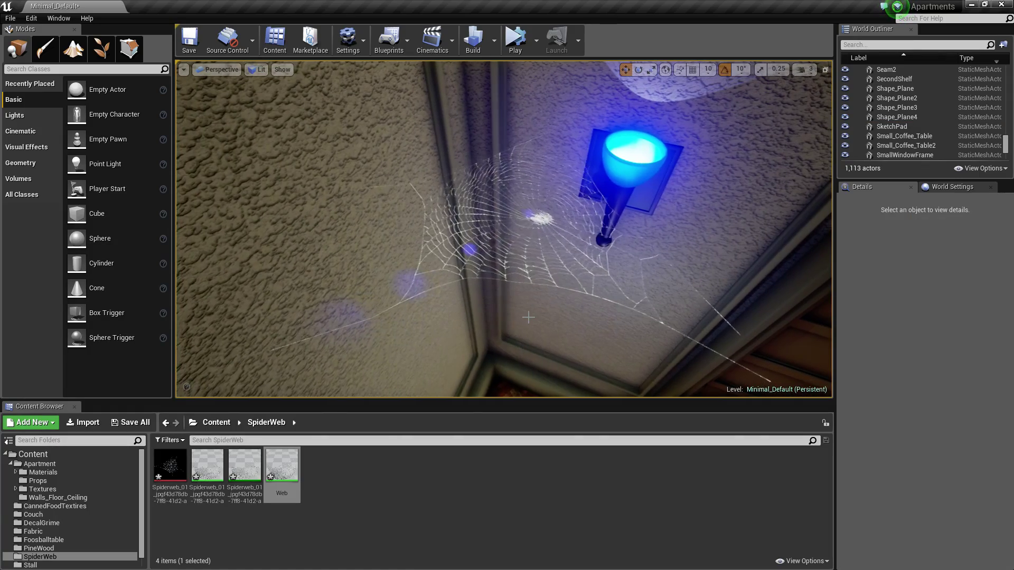
right_click_drag(443, 362, 473, 372)
left_click(443, 362)
- Move the web plane from beside the wall lamp across the living room toward the dartboard wall
left_click(480, 204)
right_click_drag(476, 213, 520, 209)
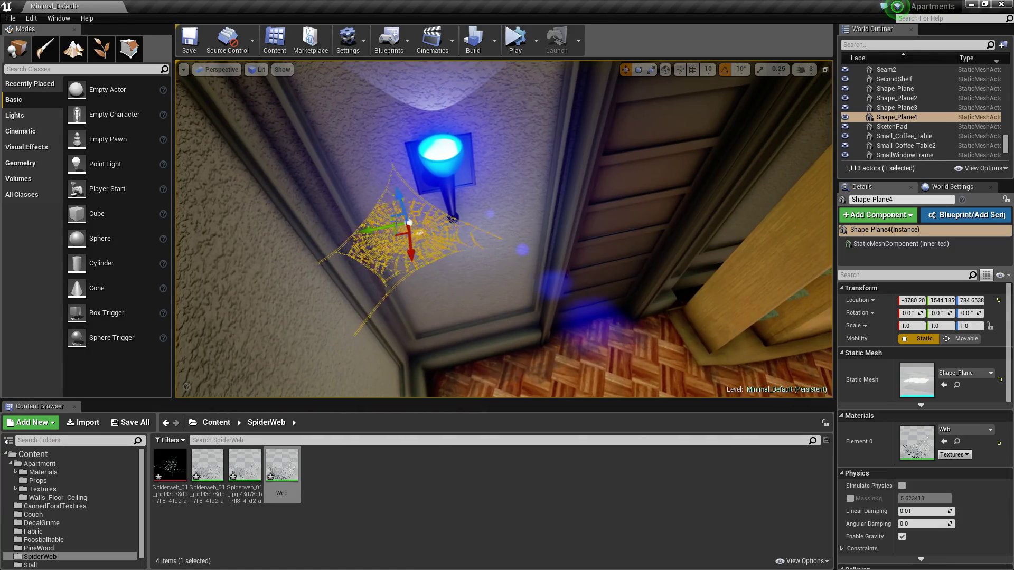
left_click_drag(412, 235, 733, 240)
right_click_drag(732, 240, 858, 201)
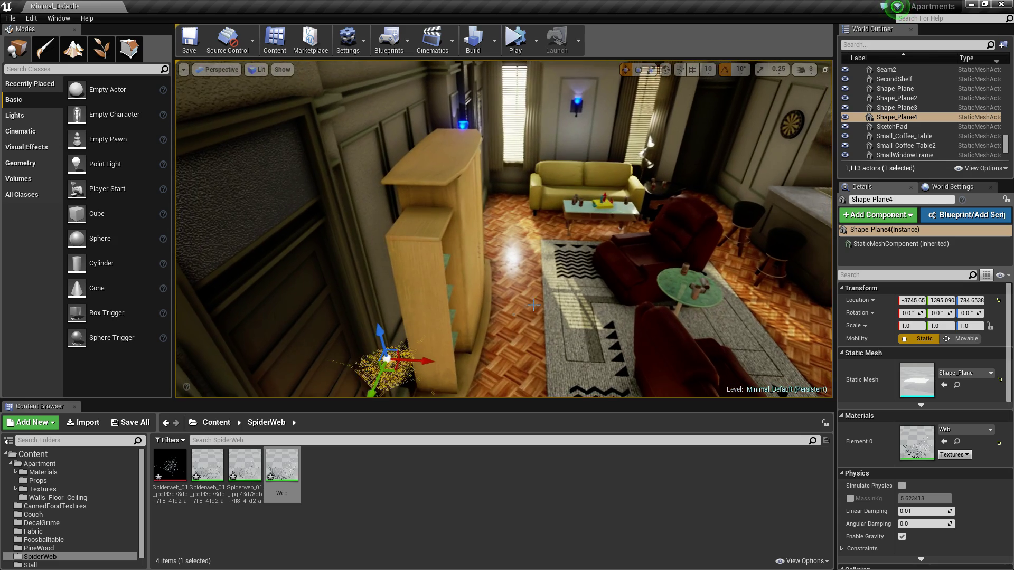
left_click_drag(394, 369, 732, 132)
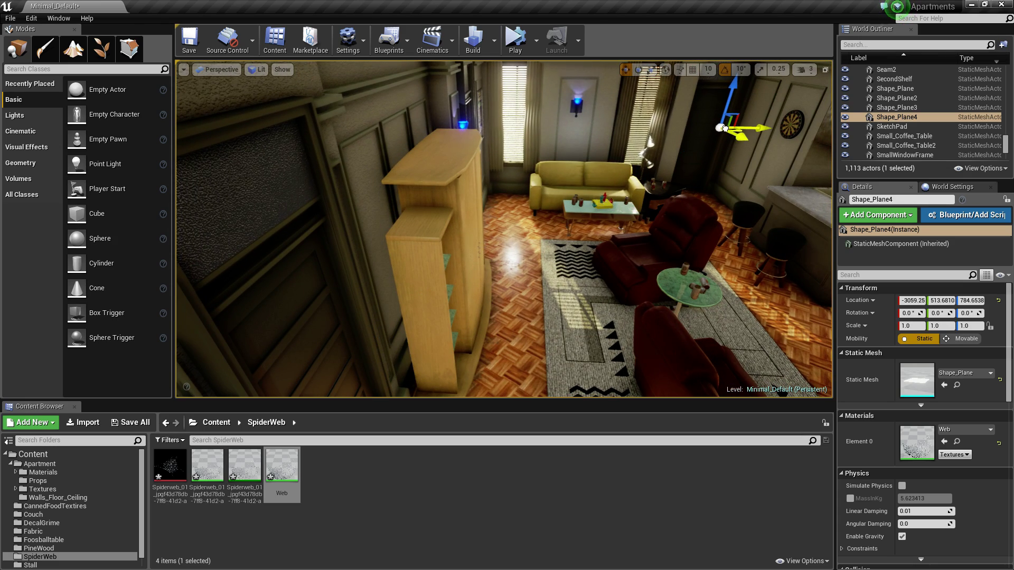
right_click_drag(733, 132, 832, 74)
- Scale the web plane up uniformly to about 2.9 and raise it to the ceiling corner near the dartboard wall
key("w")
key("r")
left_click_drag(435, 308, 475, 270)
key("w")
left_click_drag(434, 305, 577, 205)
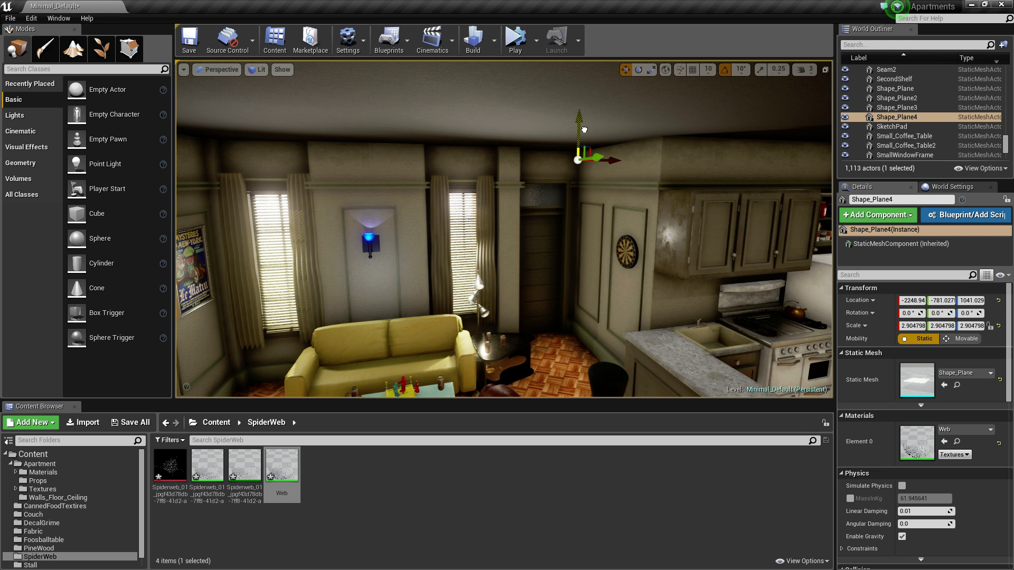
left_click_drag(584, 129, 584, 128)
- Rotate the web plane about several axes until it stands upright across the ceiling corner
key("e")
left_click_drag(553, 206, 582, 196)
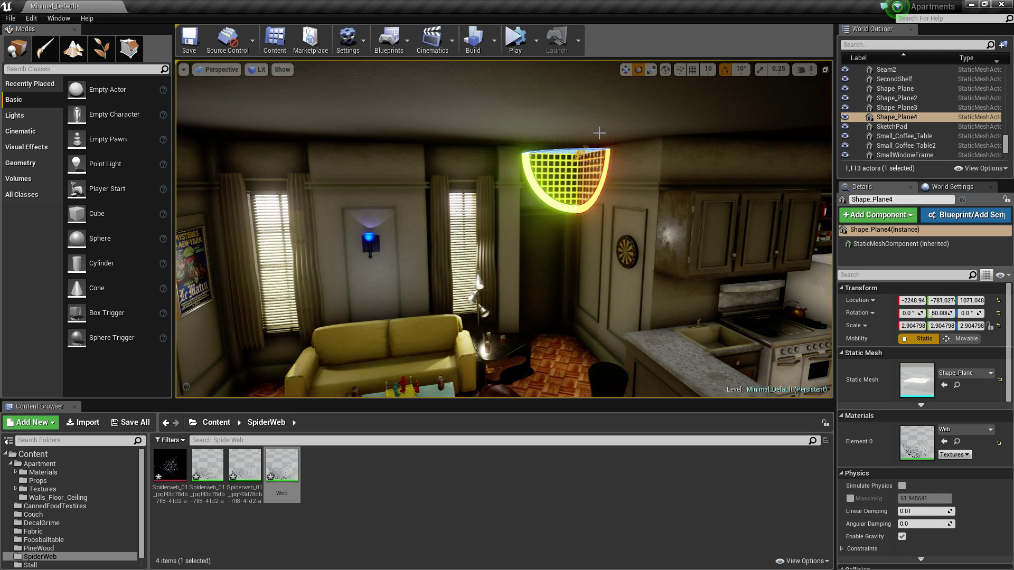
left_click_drag(594, 150, 581, 151)
key("w")
right_click_drag(580, 152, 636, 114)
key("s")
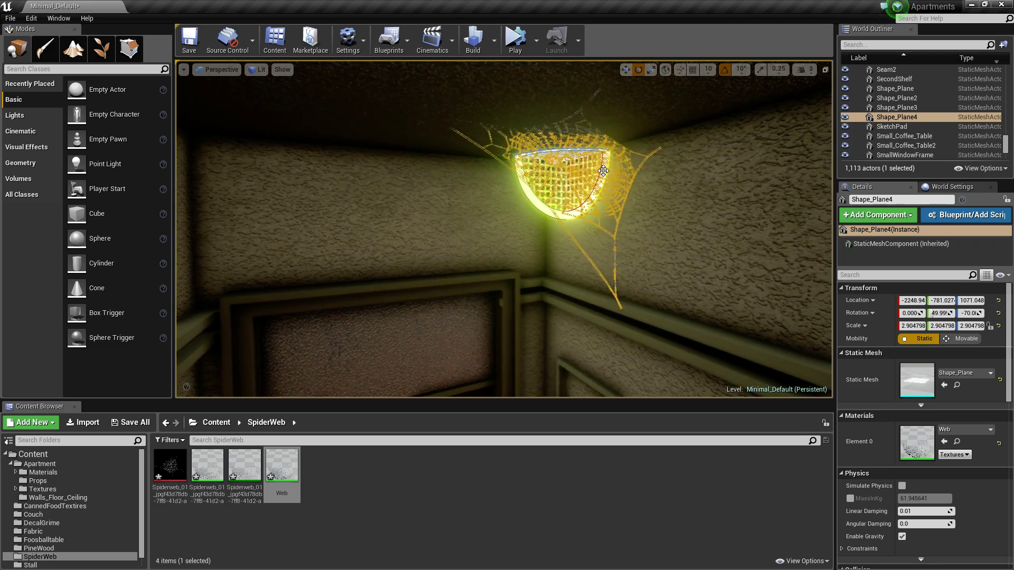
left_click_drag(601, 182, 585, 205)
left_click_drag(560, 149, 528, 177)
- Lower the web plane to a height of about 1009.5 and turn it around the vertical axis to about -141°
key("w")
left_click_drag(566, 125, 578, 218)
key("d")
right_click_drag(578, 218, 634, 218)
key("e")
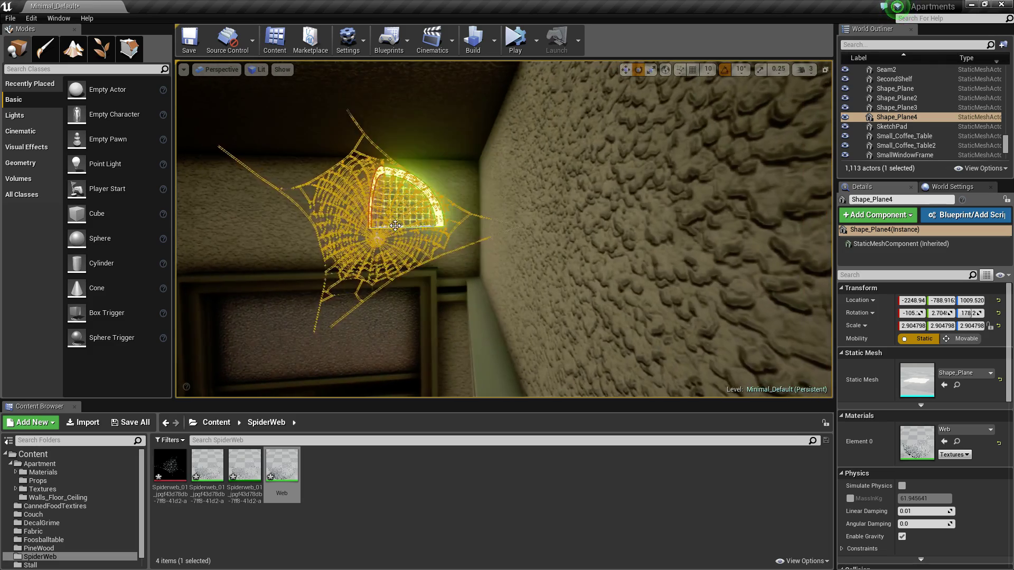
left_click_drag(413, 227, 454, 228)
key("w")
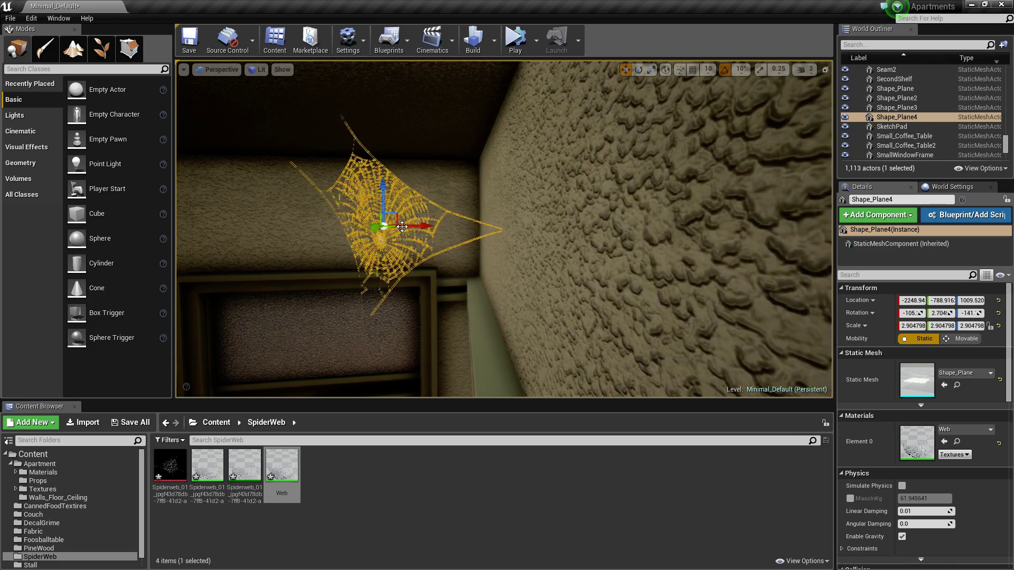
- Move the web plane horizontally into the wall corner, to about X -2233 and Y -919, then deselect it
key("w")
right_click_drag(395, 220, 369, 236)
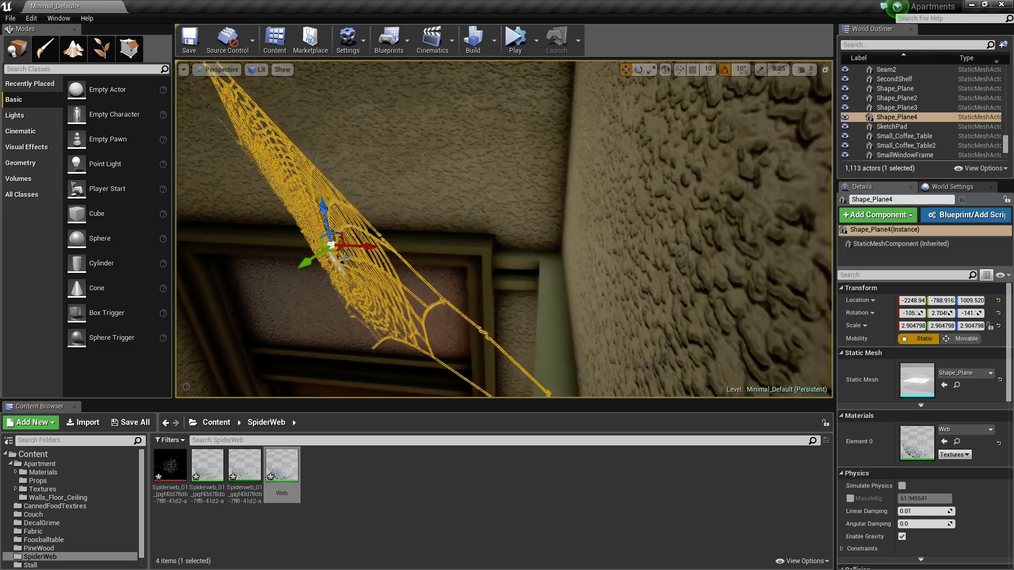
left_click_drag(338, 246, 458, 185)
key("a")
right_click_drag(458, 185, 517, 181)
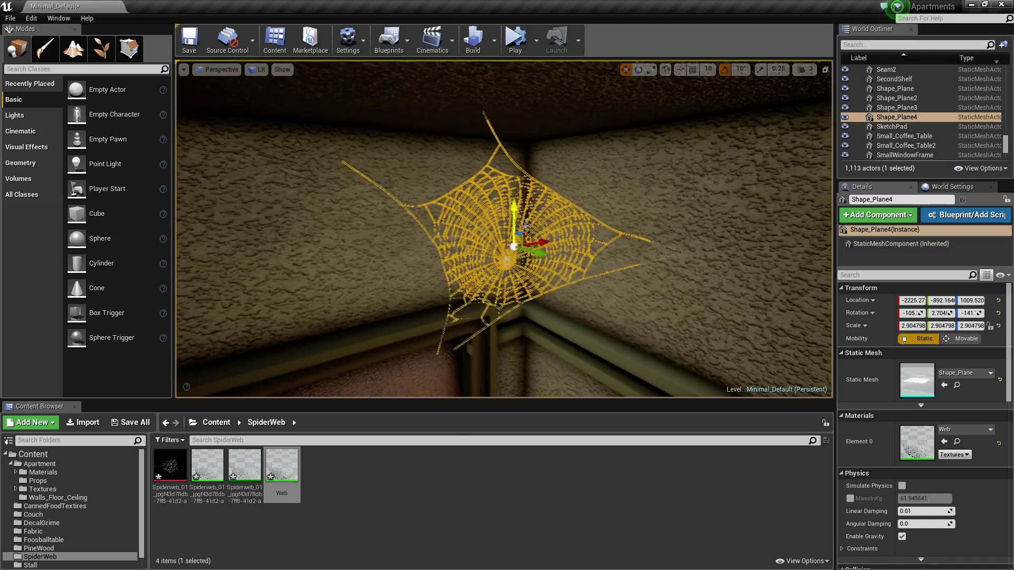
left_click_drag(533, 250, 526, 240)
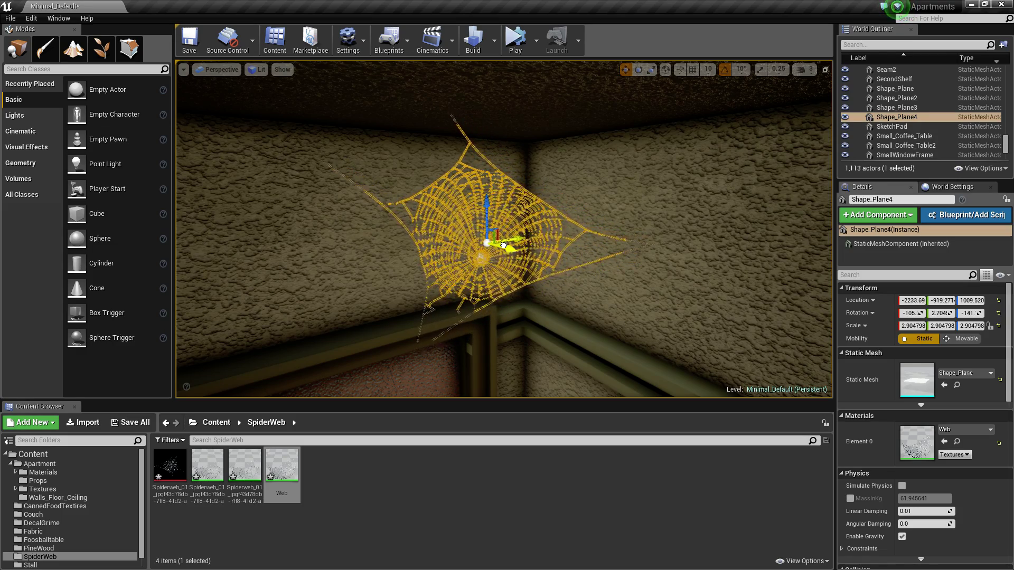
mouse_move(503, 244)
right_mouse_down()
mouse_move(530, 251)
mouse_move(499, 247)
right_mouse_up()
key("Escape")
- Rotate the web plane another 20° around the vertical axis and shift it to about X -2193, Y -886 in the corner
right_click_drag(441, 260, 460, 254)
left_click(469, 255)
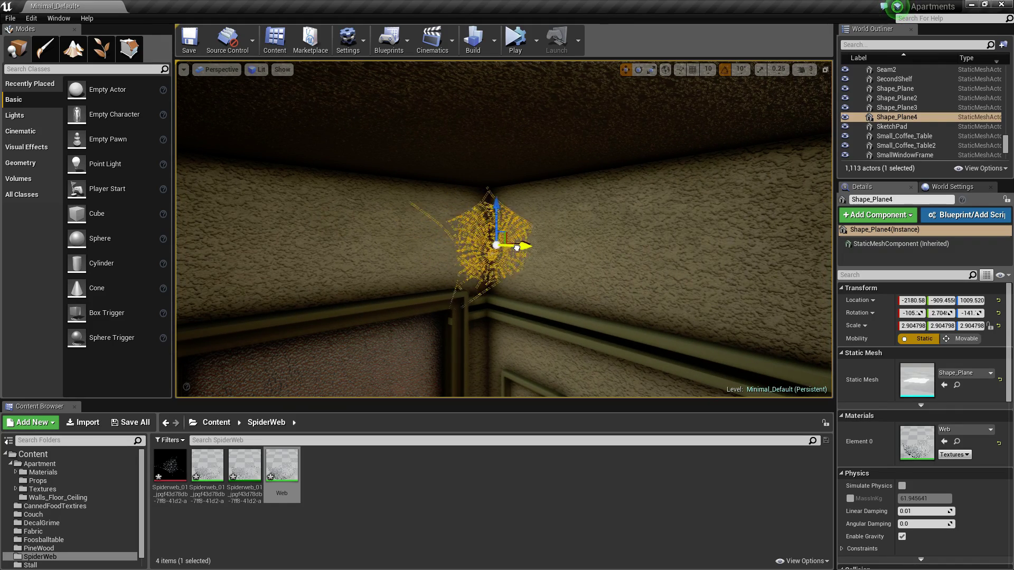
key("e")
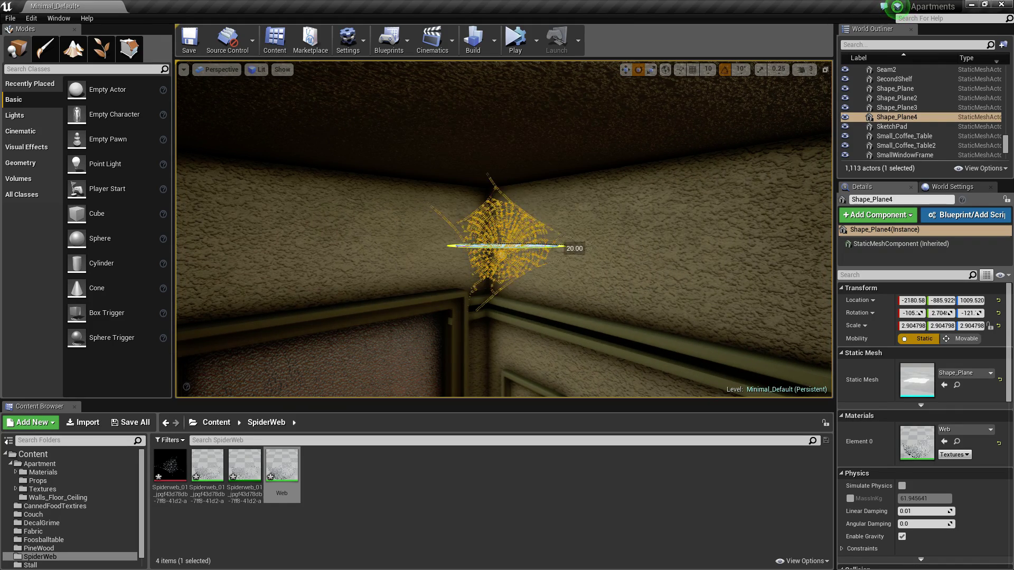
left_click_drag(560, 261, 563, 262)
key("w")
right_click_drag(568, 264, 571, 188)
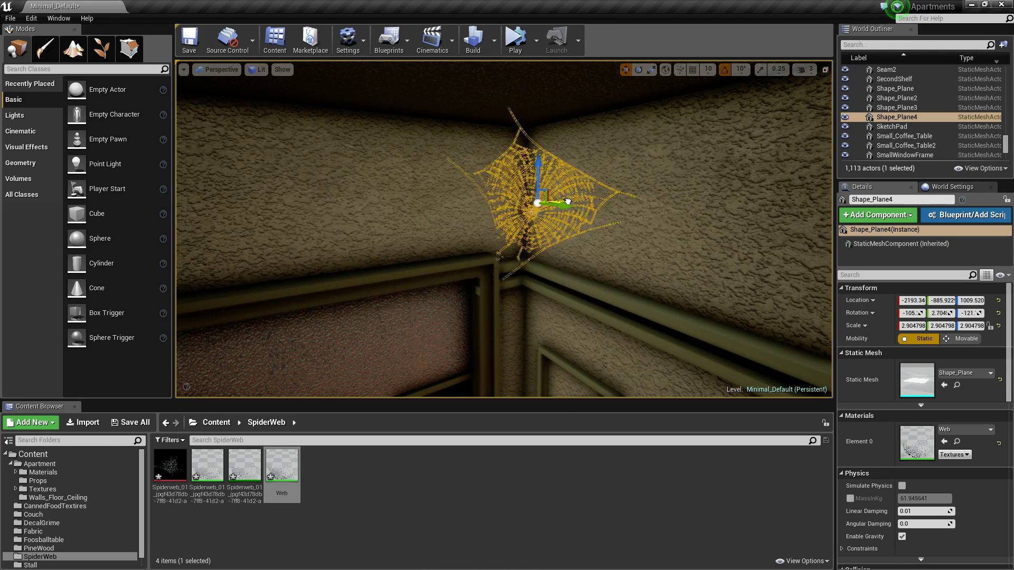
- Deselect the web plane and inspect the spider web in the ceiling corner up close
key("Escape")
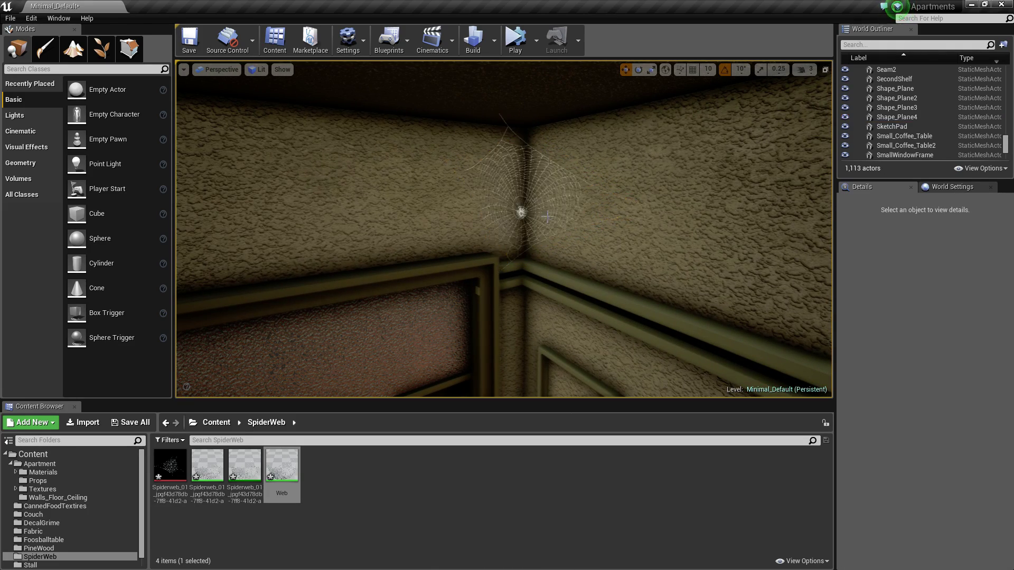
right_click_drag(549, 206, 563, 191)
right_click_drag(536, 250, 535, 238)
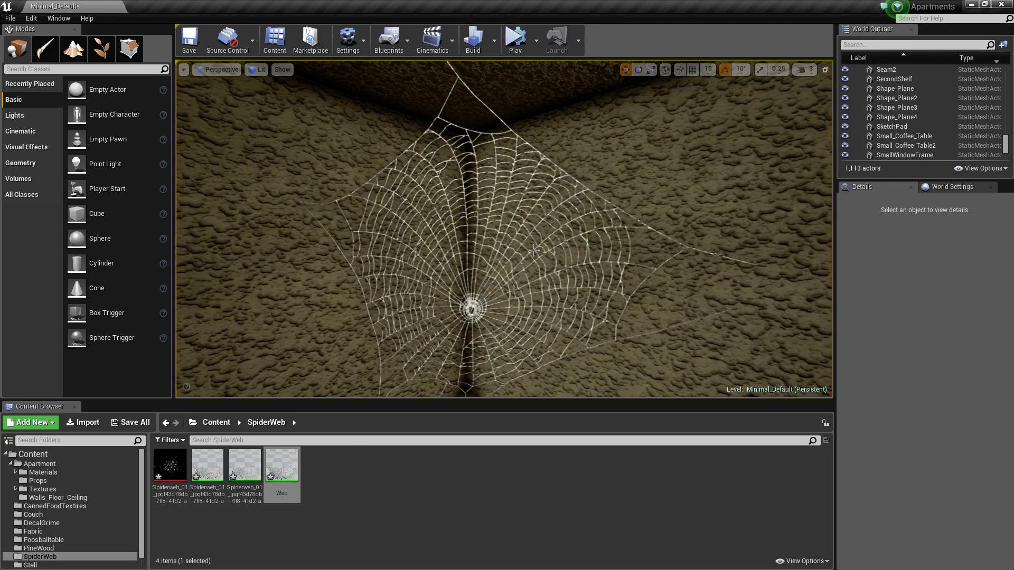